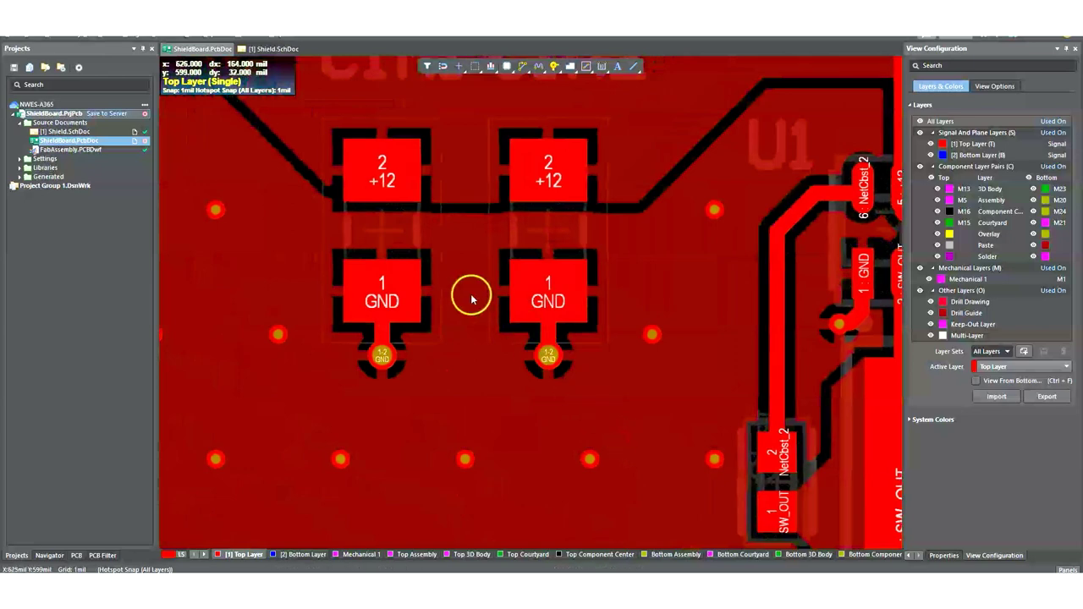
Pan the ShieldBoard top-layer view so the Cin1 and Cin2 footprints come into view
{"action": "right_click_drag", "start_coordinate": [471, 298], "coordinate": [559, 380]}
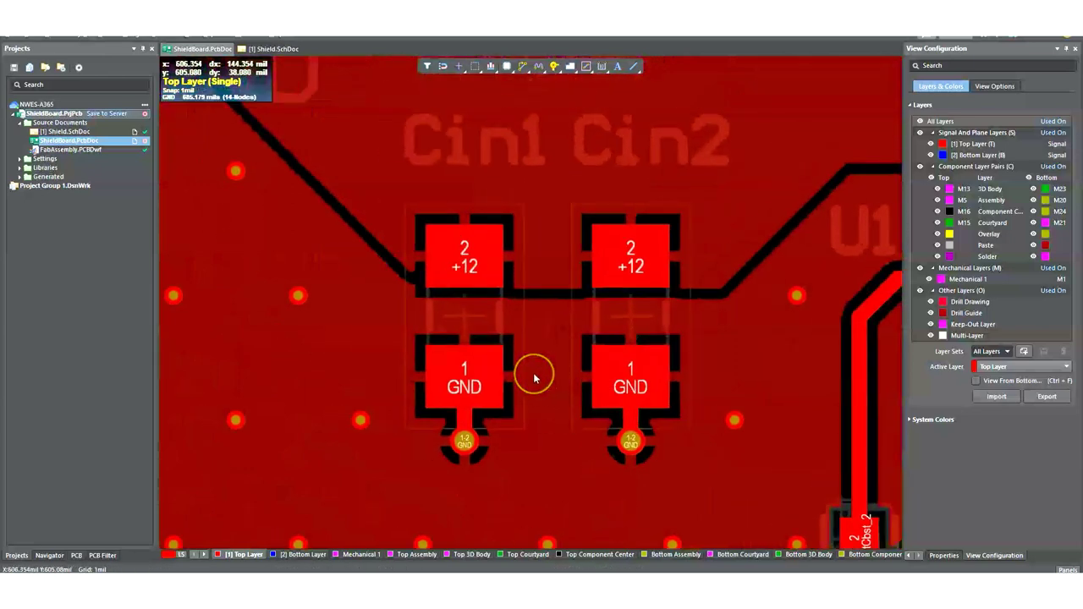
Pan and zoom in until the Cin1 and Cin2 +12 and GND pads fill the view
{"action": "right_click_drag", "start_coordinate": [533, 372], "coordinate": [496, 450]}
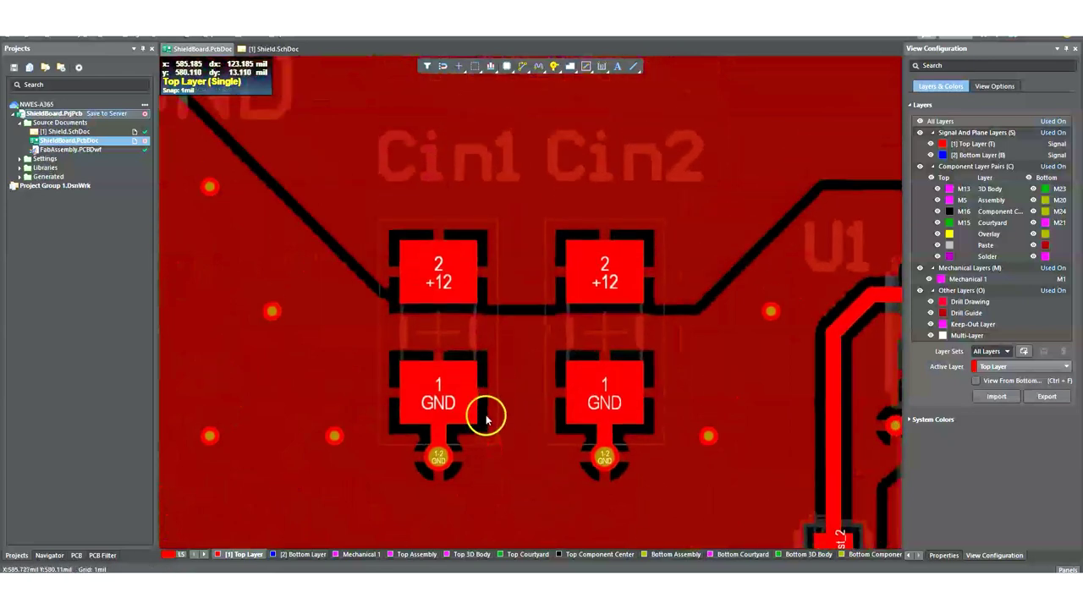
{"action": "scroll", "coordinate": [491, 405], "scroll_direction": "up", "scroll_amount": 1, "text": "ctrl"}
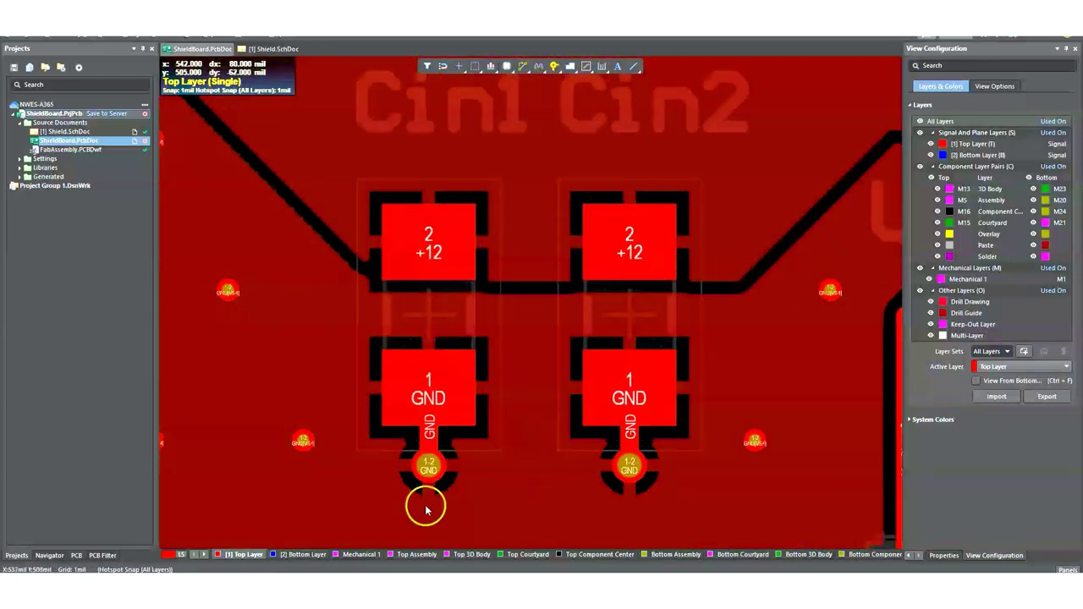
{"action": "right_click_drag", "start_coordinate": [522, 499], "coordinate": [485, 415]}
{"action": "scroll", "coordinate": [513, 420], "scroll_direction": "up", "scroll_amount": 1, "text": "ctrl"}
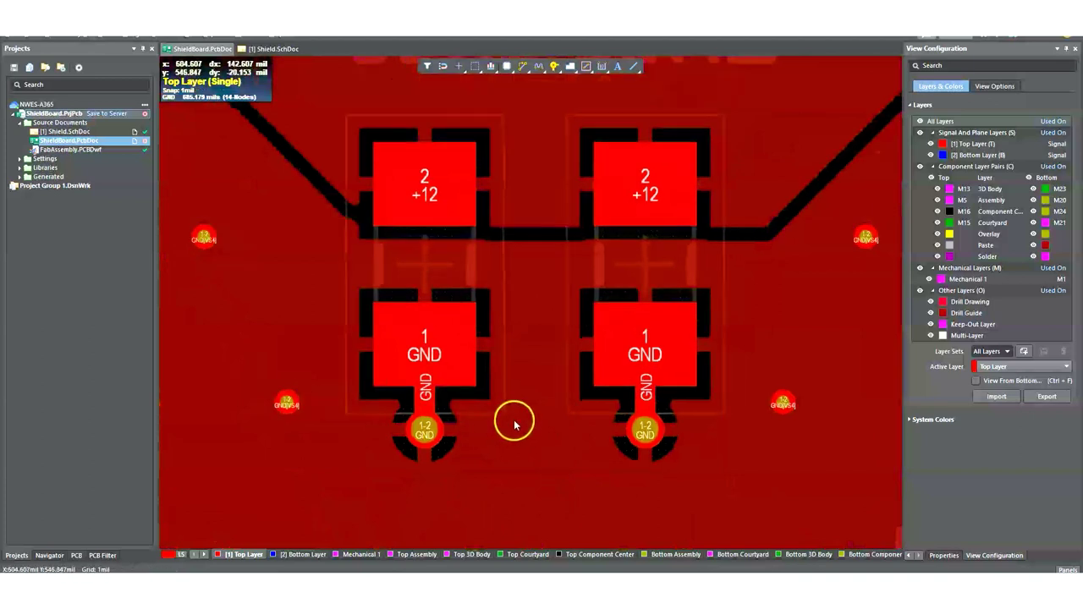
{"action": "scroll", "coordinate": [567, 332], "scroll_direction": "right", "scroll_amount": 3, "text": "shift"}
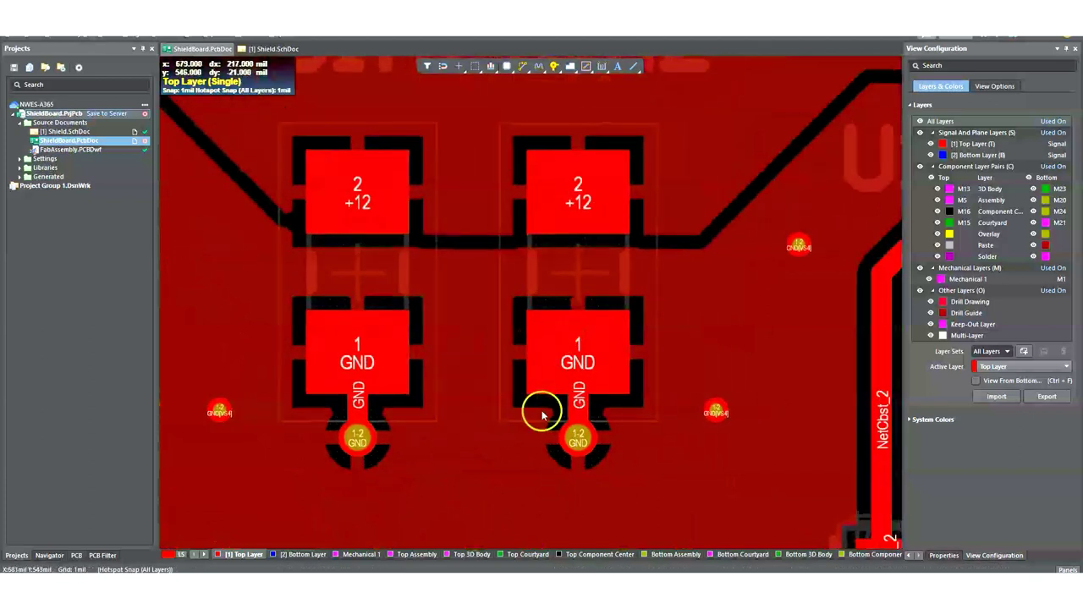
Limit the Properties panel's selection filter to pads only
{"action": "left_click", "coordinate": [944, 556]}
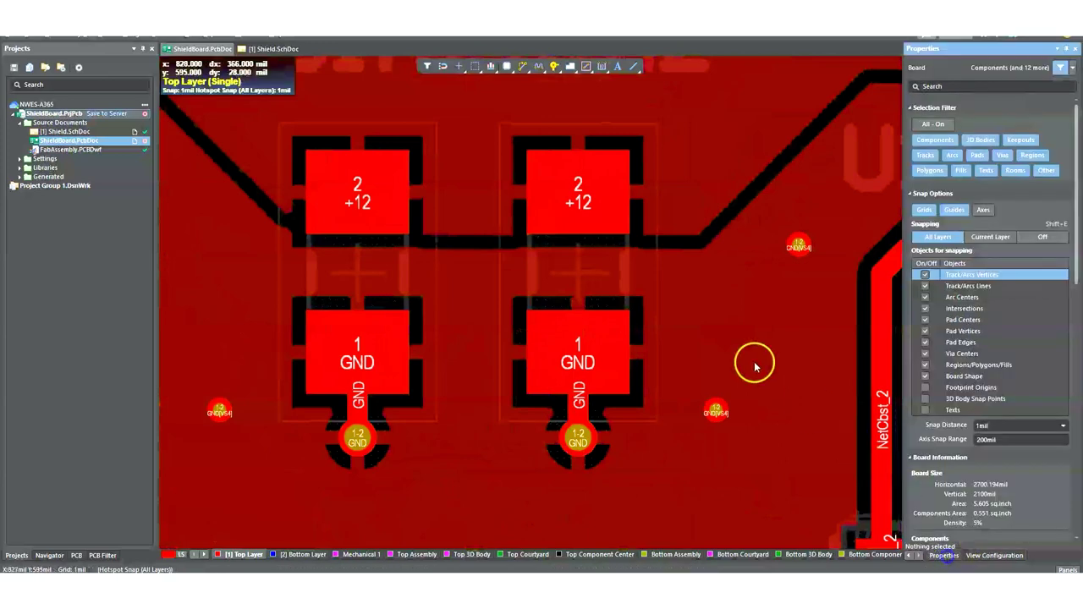
{"action": "left_click", "coordinate": [934, 123]}
{"action": "left_click", "coordinate": [980, 141]}
{"action": "left_click", "coordinate": [976, 154]}
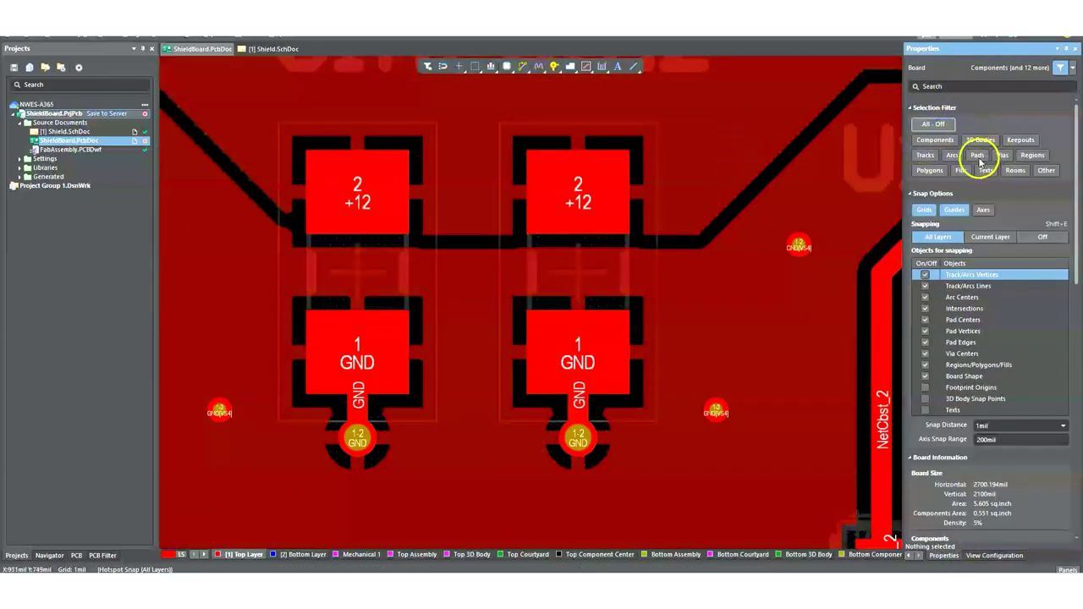
Switch Cin2's +12 pad solder mask expansion from rule-based to manual (0mil), then deselect it
{"action": "left_click", "coordinate": [605, 176]}
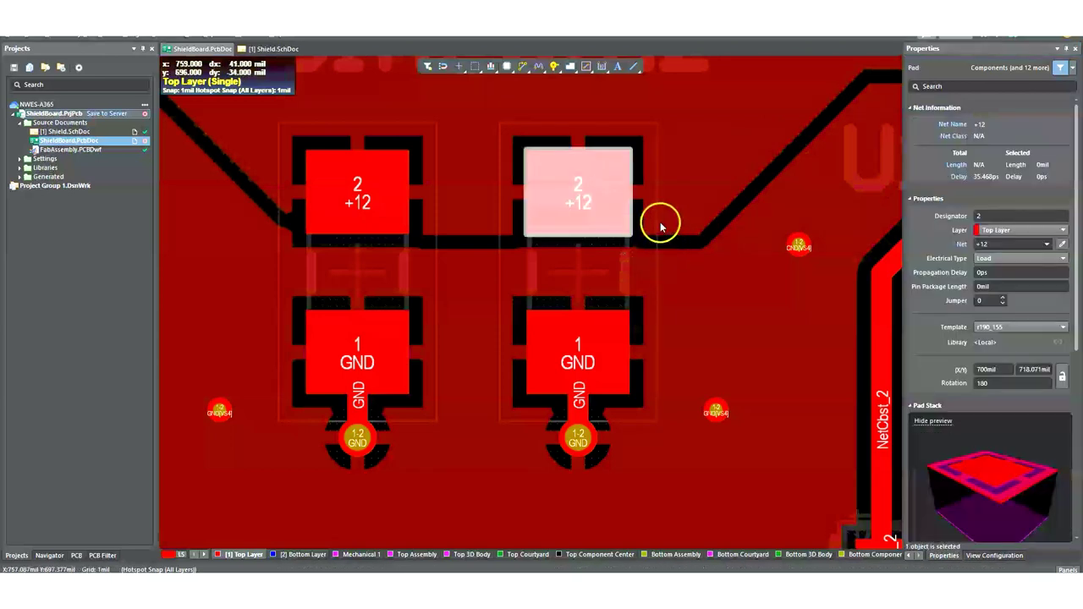
{"action": "scroll", "coordinate": [1050, 509], "scroll_direction": "down", "scroll_amount": 5}
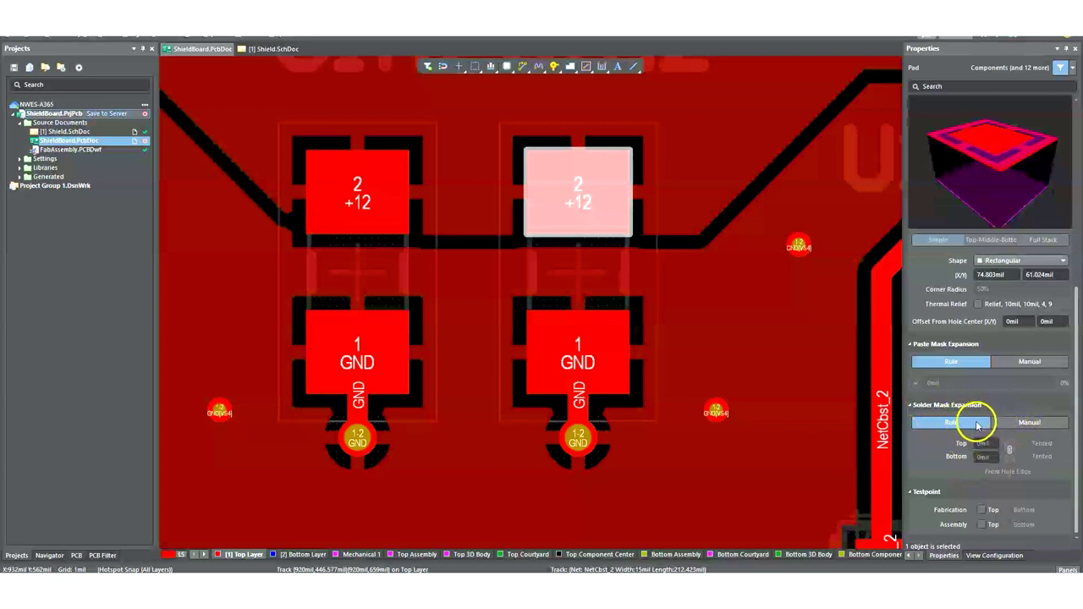
{"action": "left_click", "coordinate": [973, 428]}
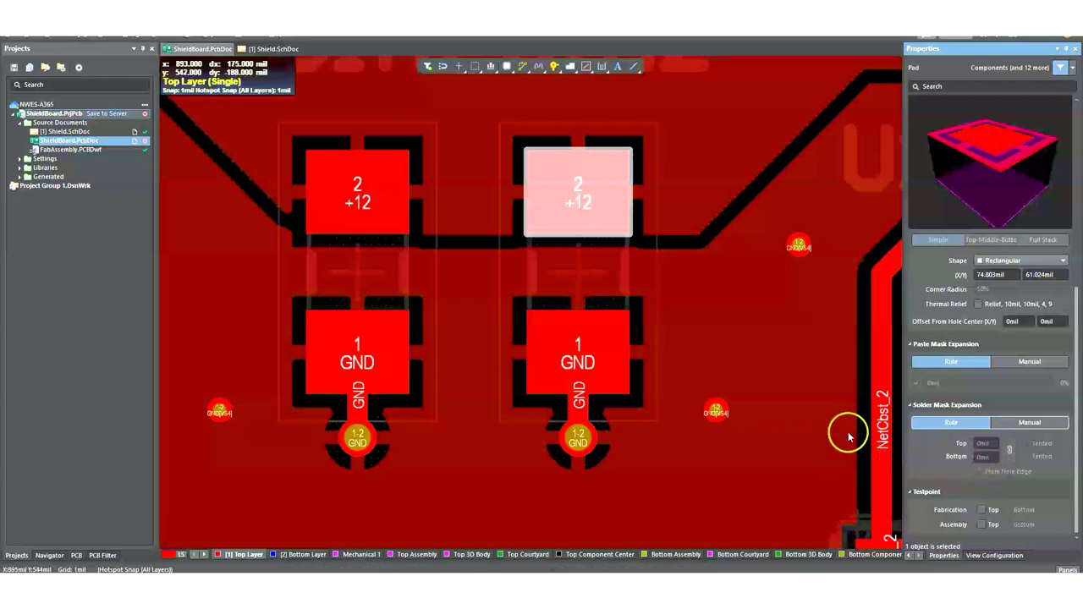
{"action": "left_click", "coordinate": [1023, 425]}
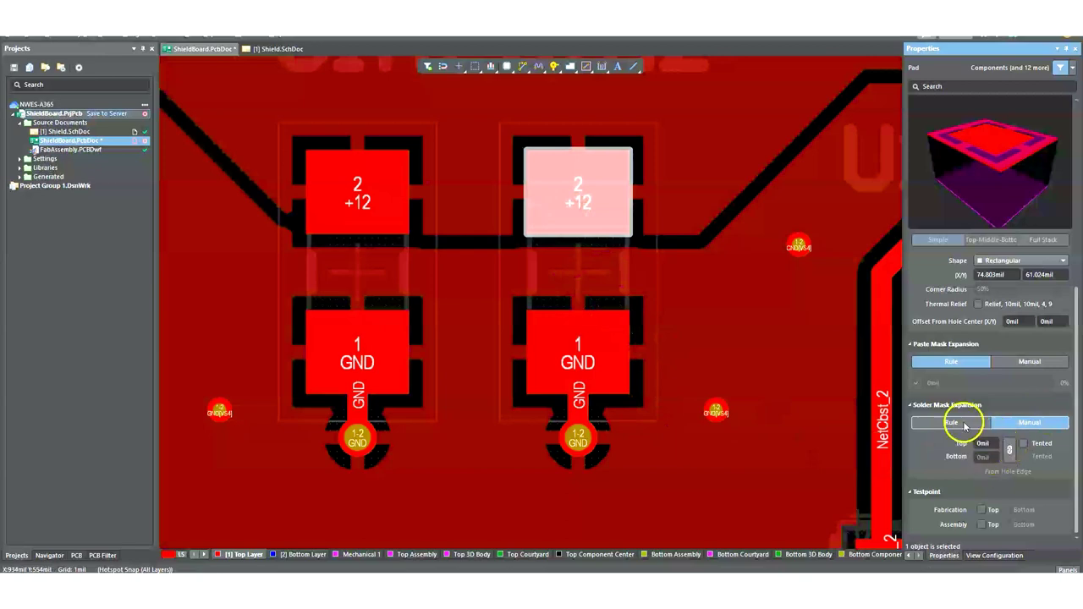
{"action": "right_click_drag", "start_coordinate": [745, 339], "coordinate": [694, 369]}
{"action": "left_click", "coordinate": [696, 381]}
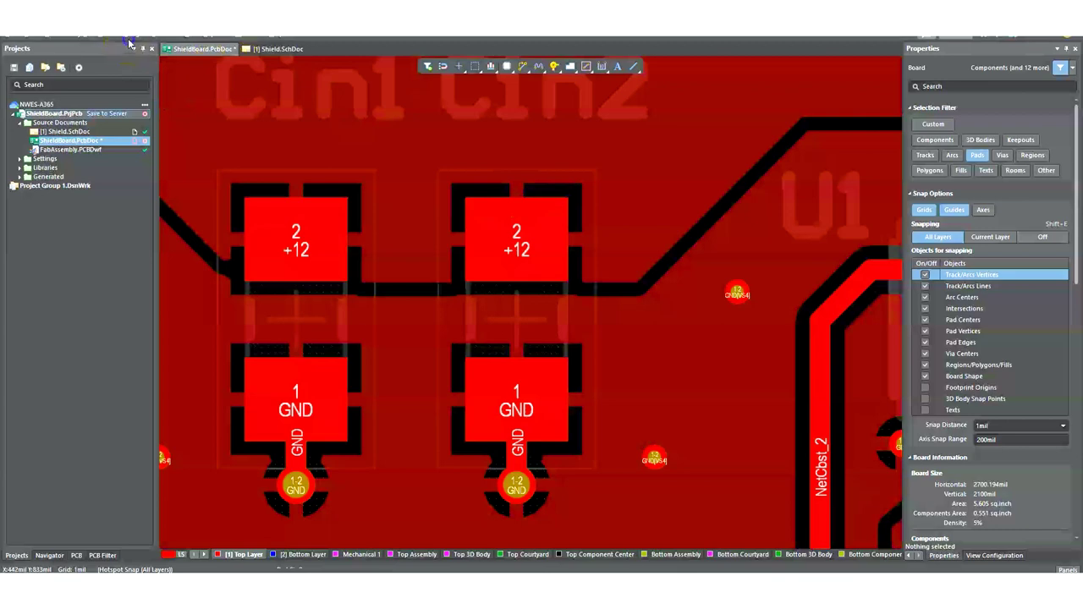
Set the SolderMaskExpansion rule to -2mil top and bottom for All objects, then apply and close
{"action": "key", "text": "d"}
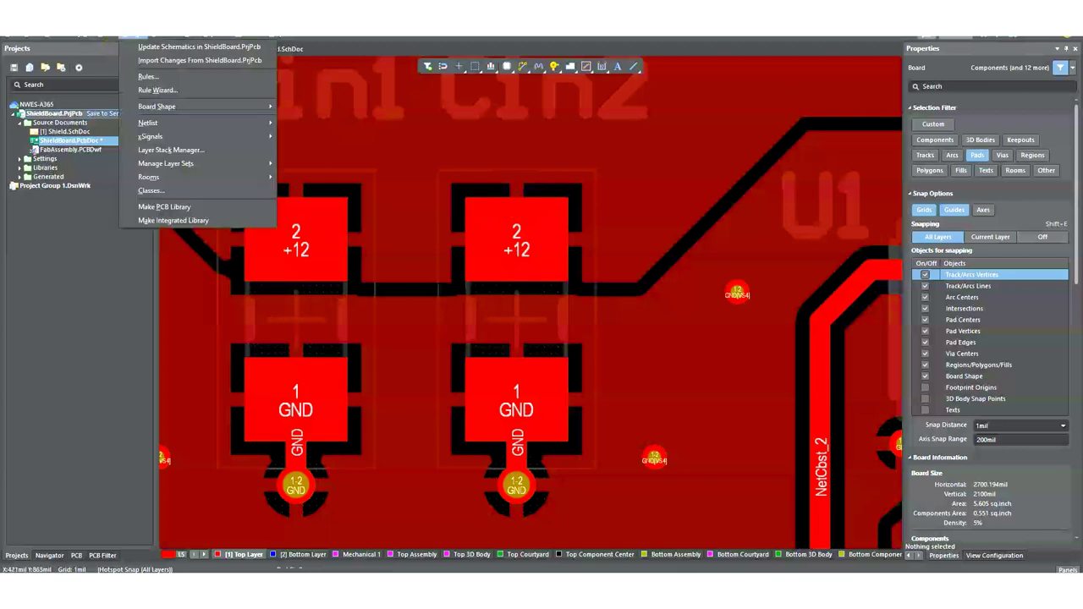
{"action": "left_click", "coordinate": [149, 77]}
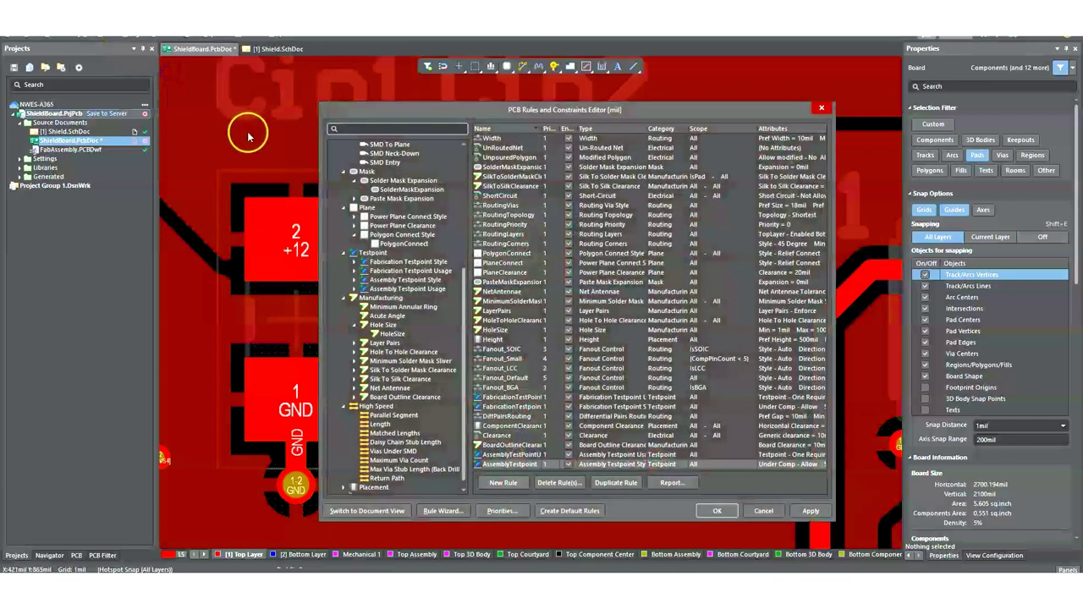
{"action": "scroll", "coordinate": [417, 334], "scroll_direction": "up", "scroll_amount": 7}
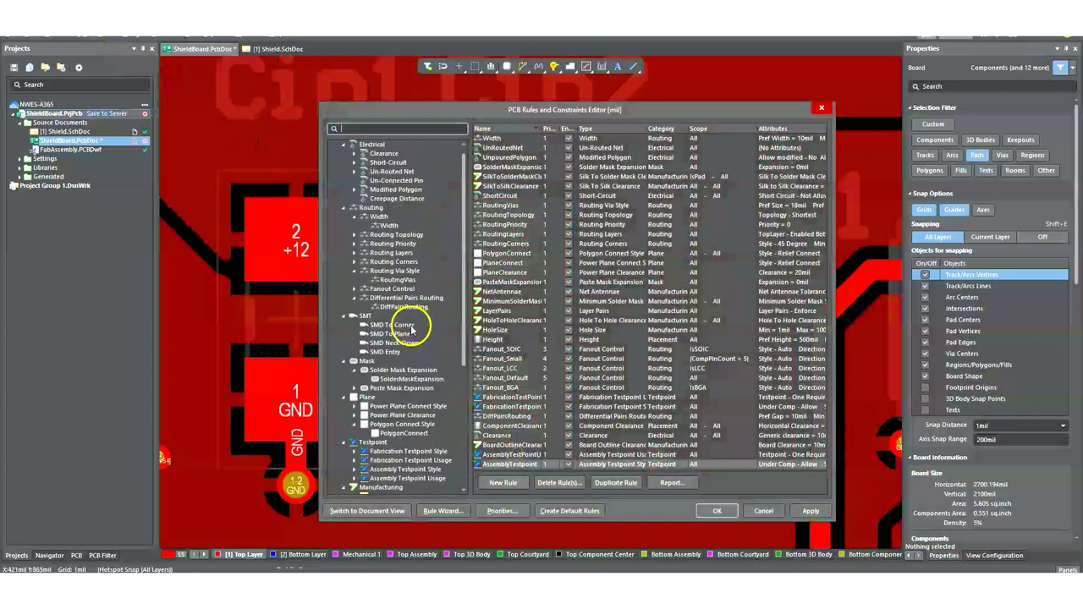
{"action": "scroll", "coordinate": [372, 360], "scroll_direction": "down", "scroll_amount": 1}
{"action": "left_click", "coordinate": [408, 361]}
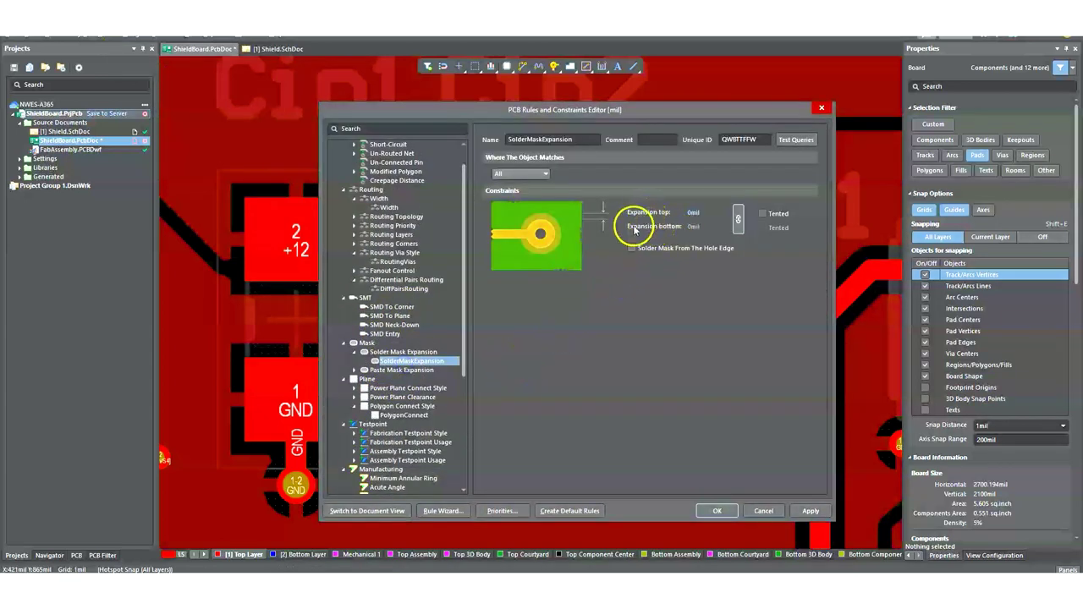
{"action": "left_click", "coordinate": [547, 174]}
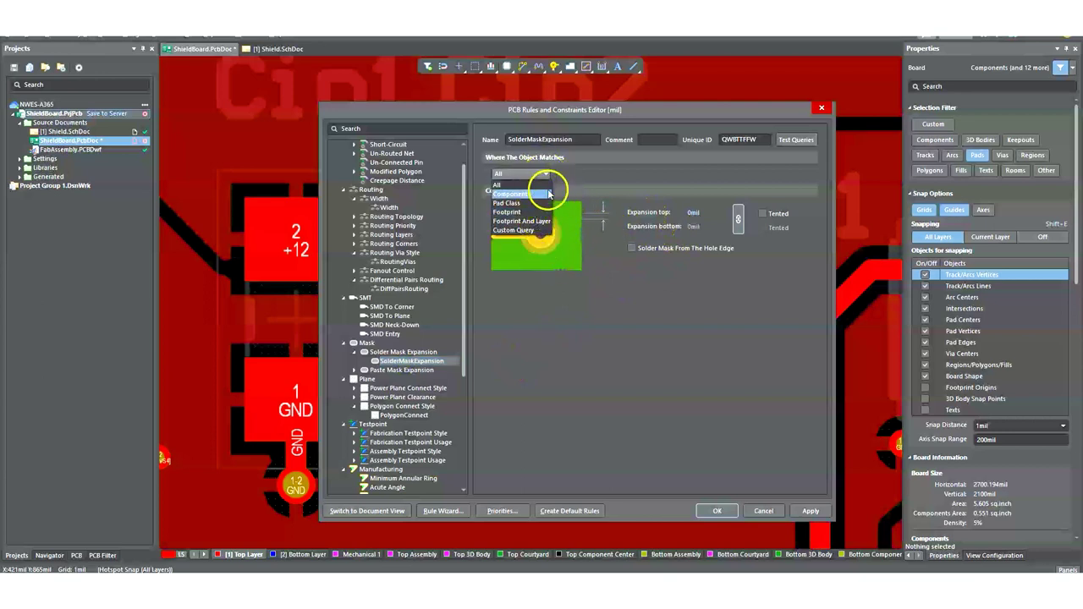
{"action": "key", "text": "Down"}
{"action": "key", "text": "Down"}
{"action": "key", "text": "Down"}
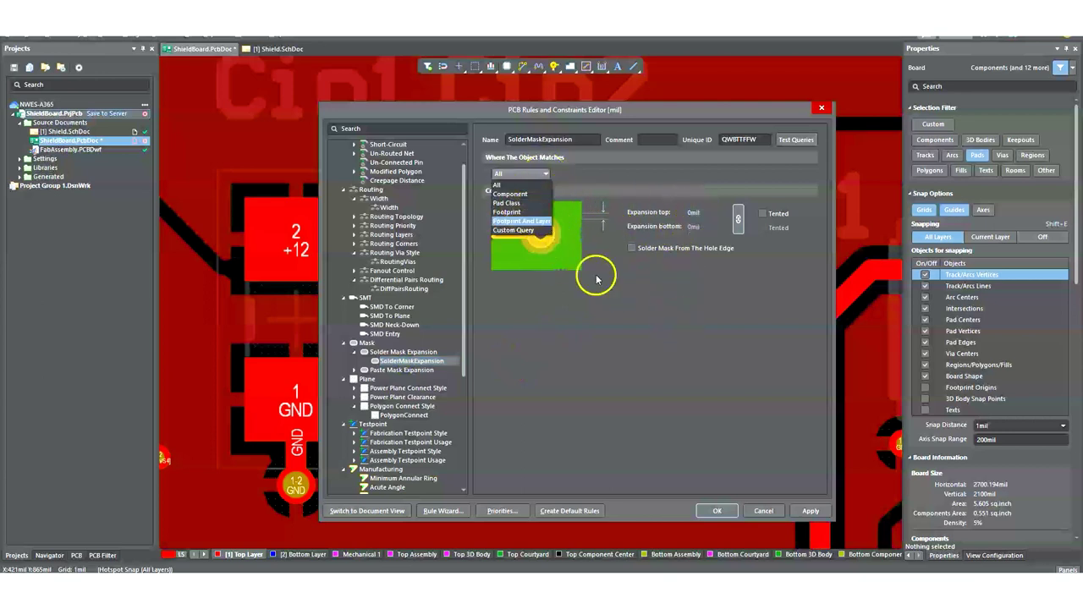
{"action": "left_click", "coordinate": [653, 342]}
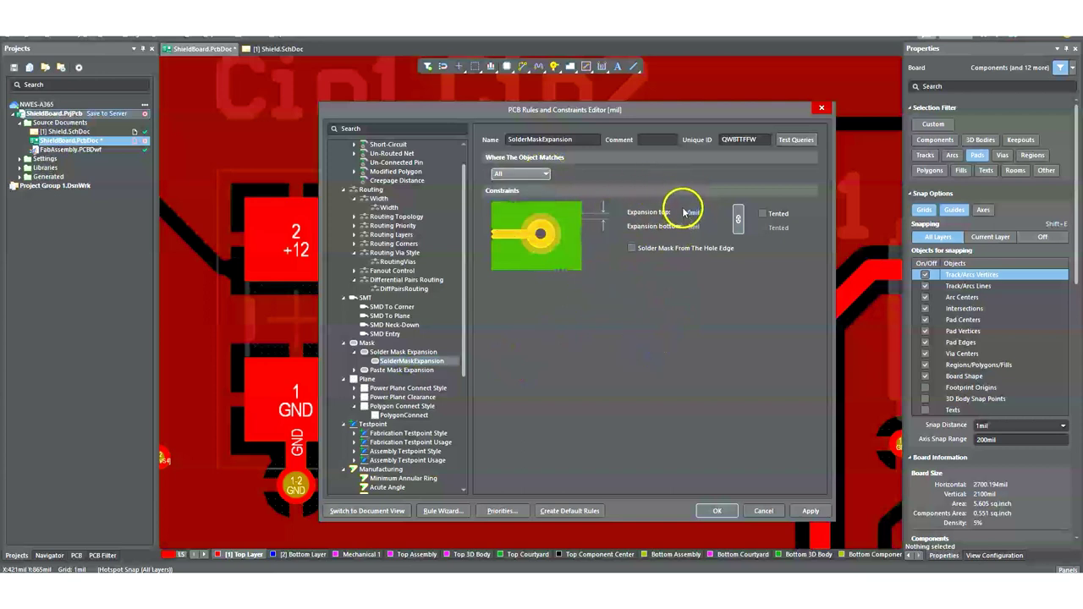
{"action": "left_click", "coordinate": [699, 254]}
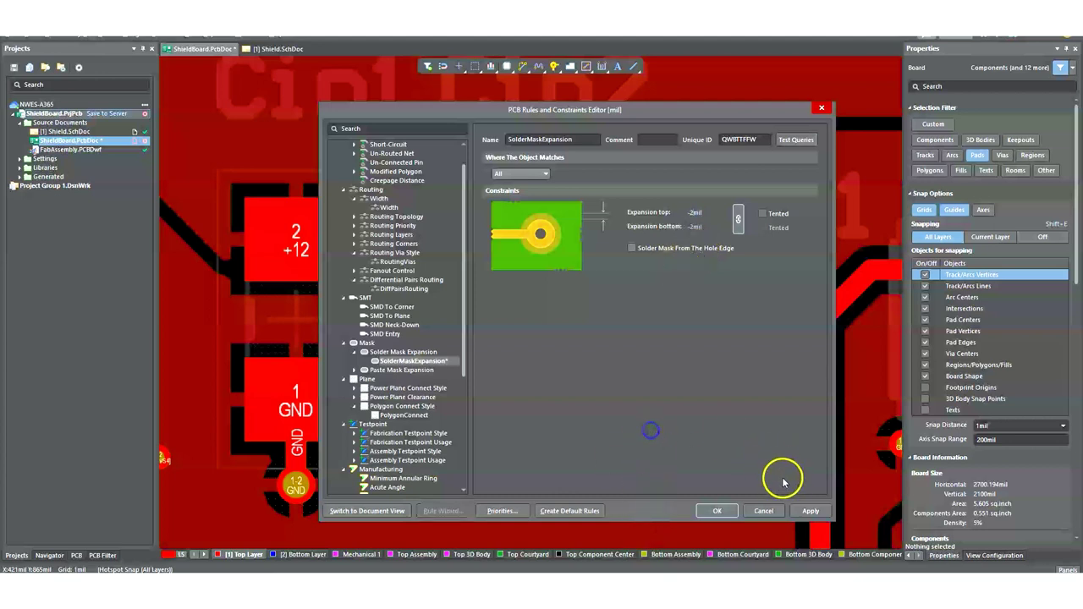
{"action": "left_click", "coordinate": [806, 512]}
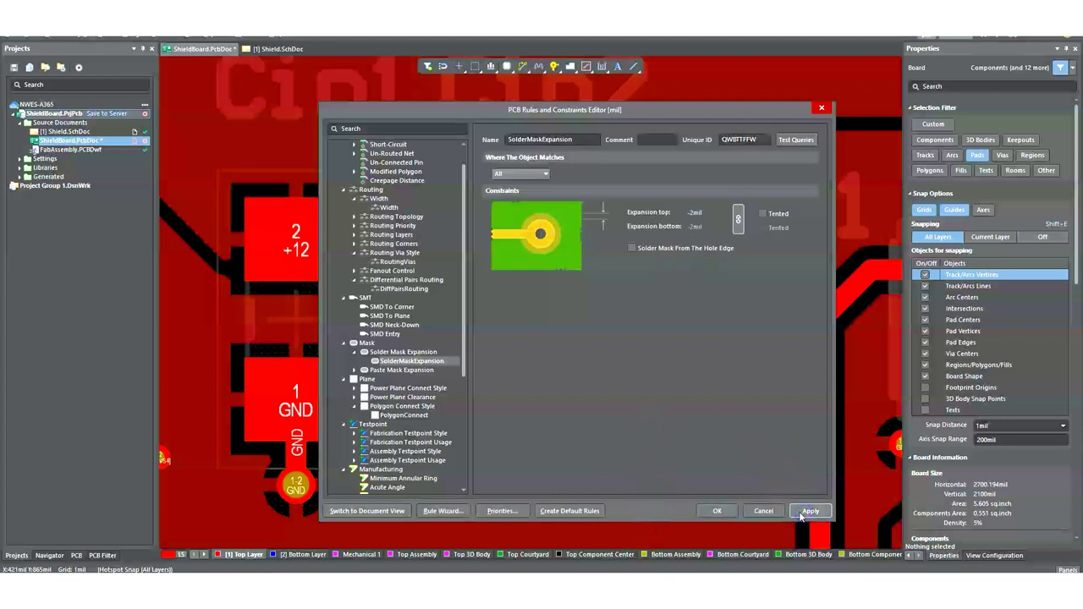
{"action": "left_click", "coordinate": [720, 511]}
{"action": "scroll", "coordinate": [503, 452], "scroll_direction": "up", "scroll_amount": 3, "text": "ctrl"}
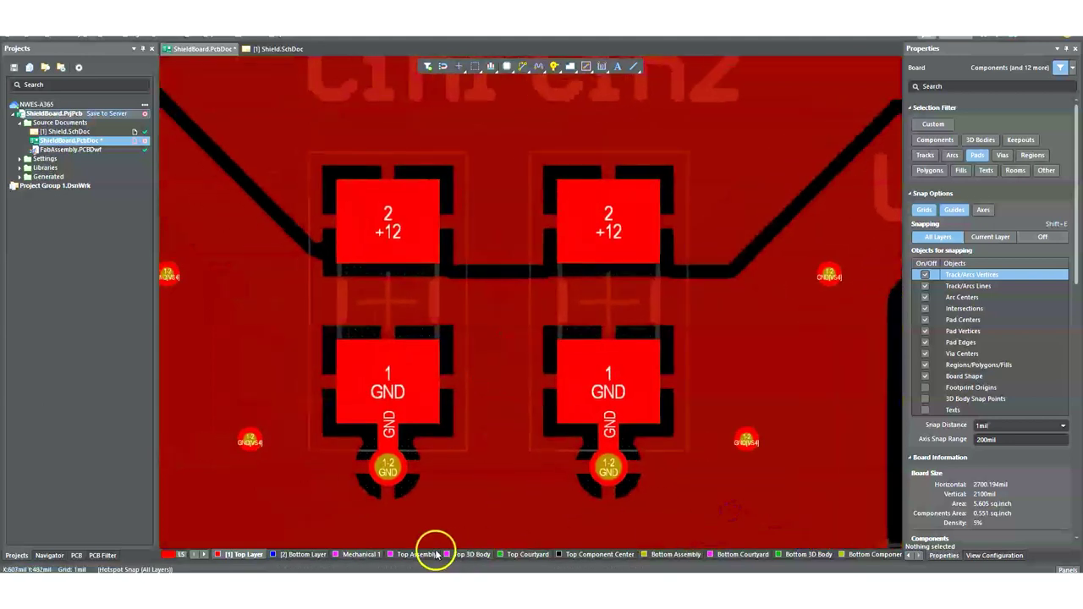
Scroll through the layer tabs and make Top Solder the active layer
{"action": "left_click", "coordinate": [205, 555]}
{"action": "left_click", "coordinate": [205, 555]}
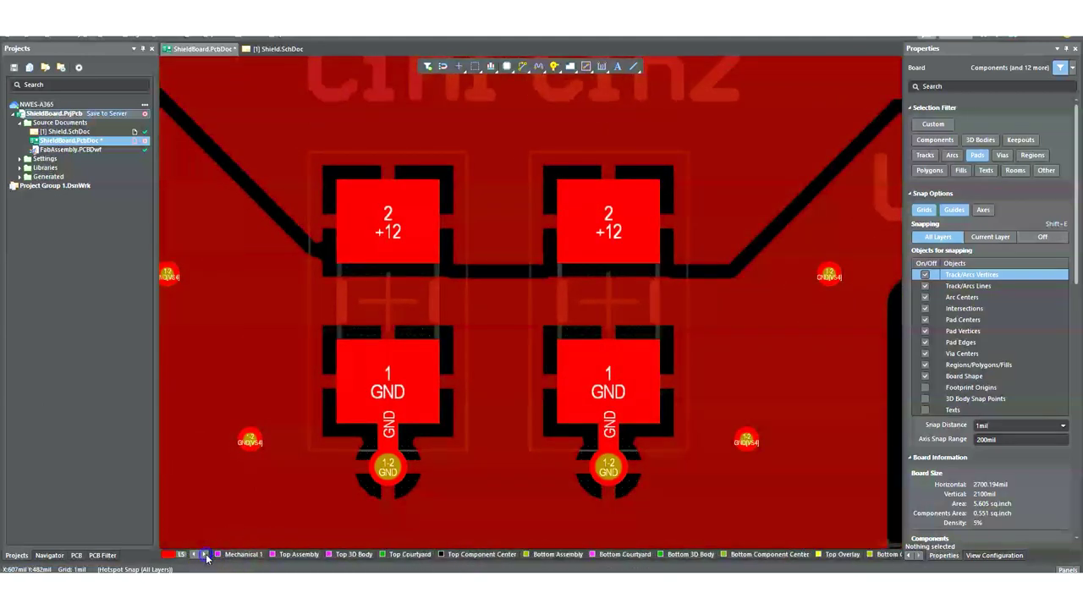
{"action": "left_click", "coordinate": [206, 556]}
{"action": "left_click", "coordinate": [206, 556]}
{"action": "left_click", "coordinate": [205, 555]}
{"action": "left_click", "coordinate": [206, 555]}
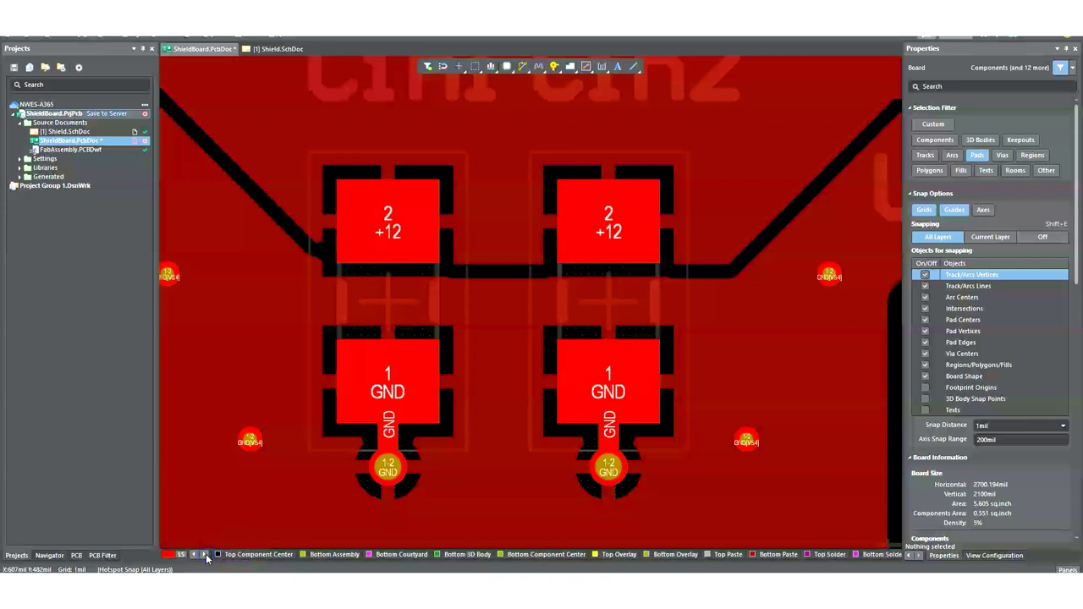
{"action": "left_click", "coordinate": [822, 555]}
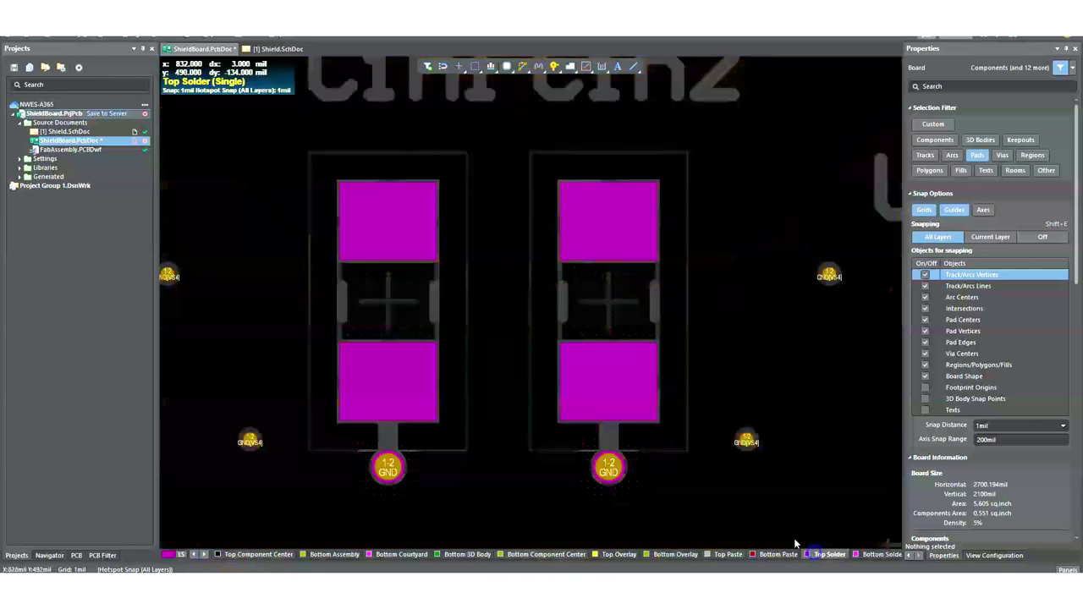
View the board in 3D, zoom onto the Cin2 pad, then frame both capacitors
{"action": "key", "text": "3"}
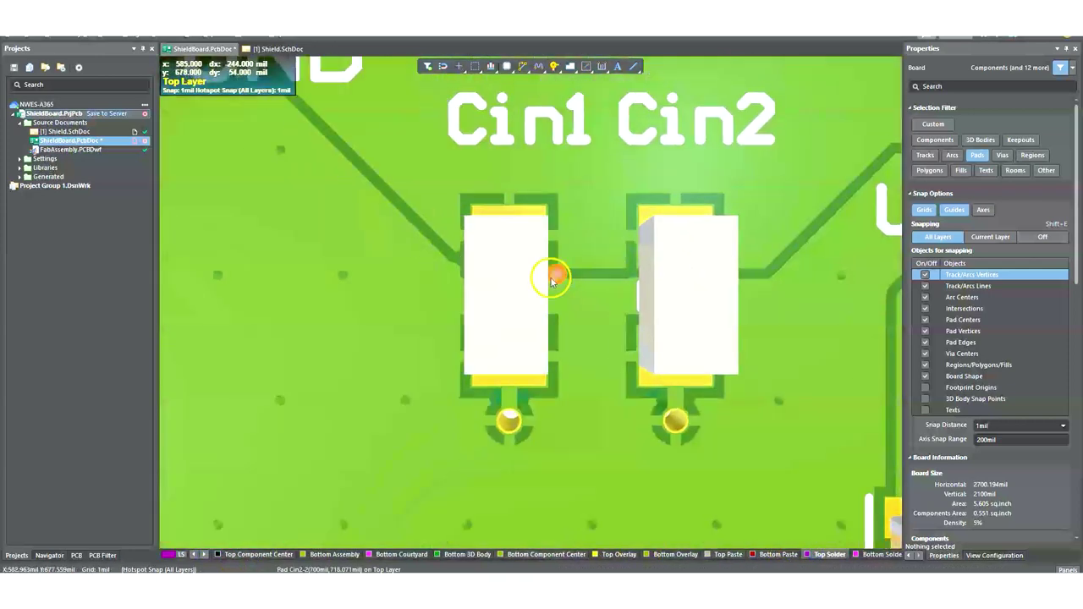
{"action": "scroll", "coordinate": [627, 272], "scroll_direction": "up", "scroll_amount": 8, "text": "ctrl"}
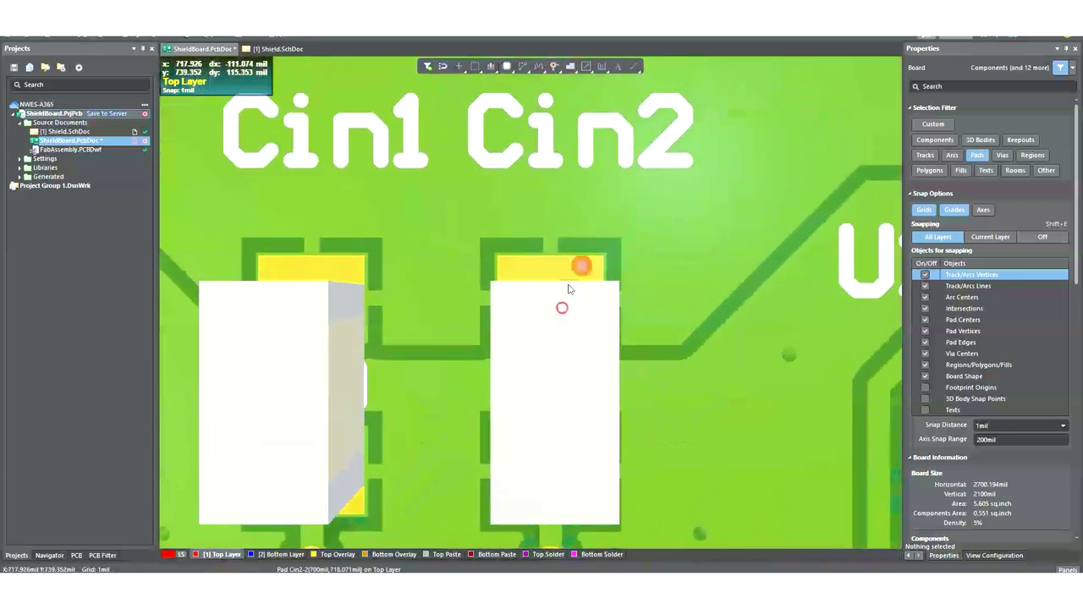
{"action": "scroll", "coordinate": [589, 280], "scroll_direction": "up", "scroll_amount": 2, "text": "ctrl"}
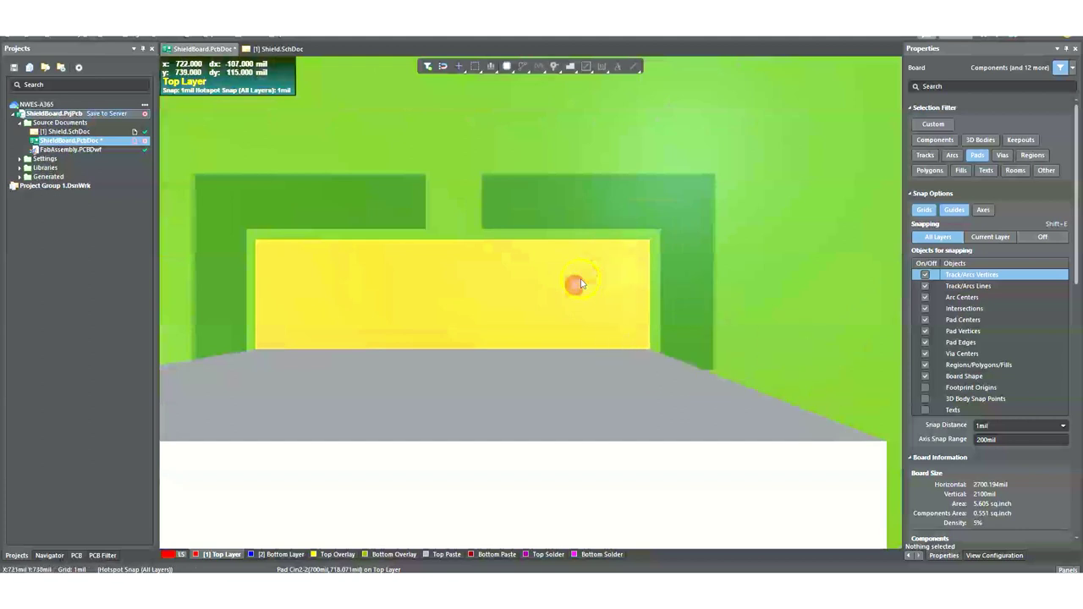
{"action": "scroll", "coordinate": [558, 292], "scroll_direction": "down", "scroll_amount": 5, "text": "ctrl"}
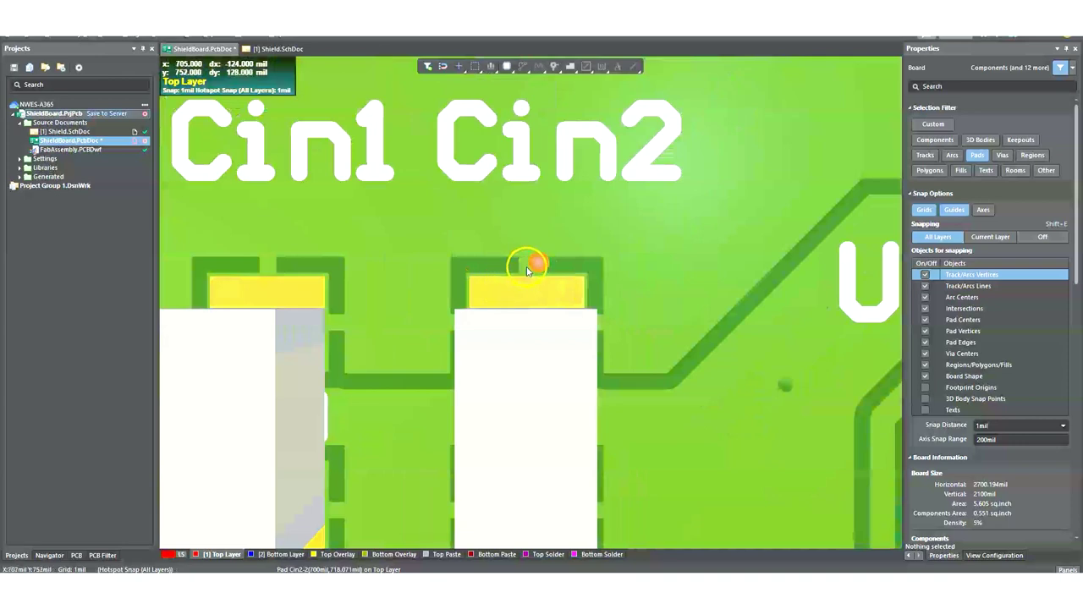
{"action": "right_click_drag", "start_coordinate": [381, 299], "coordinate": [552, 252]}
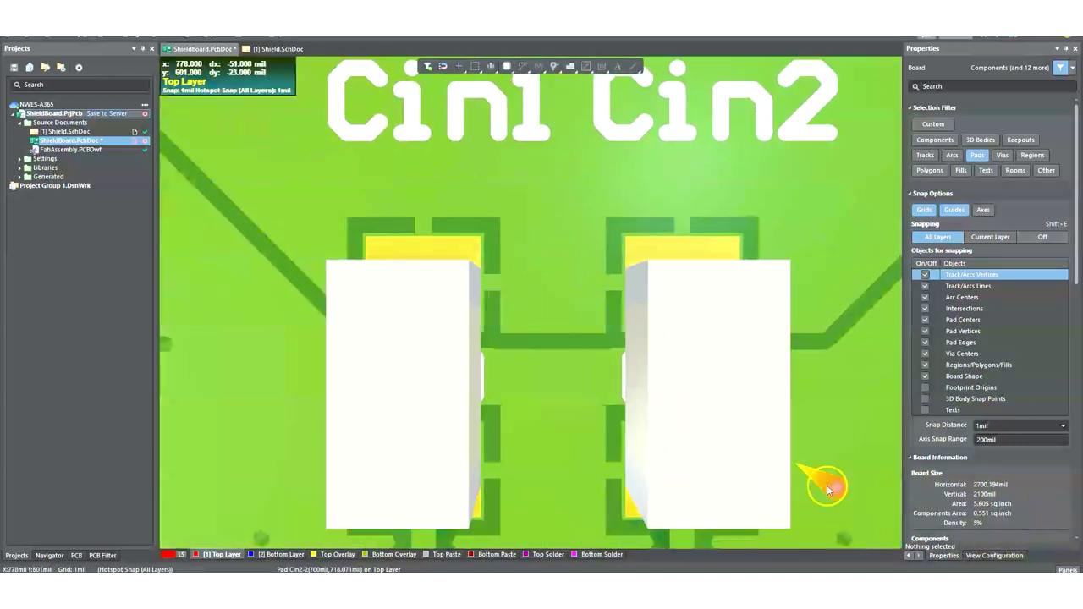
Back in 2D, give Cin2's top pad a manual -10mil solder mask expansion
{"action": "key", "text": "2"}
{"action": "left_click", "coordinate": [638, 273]}
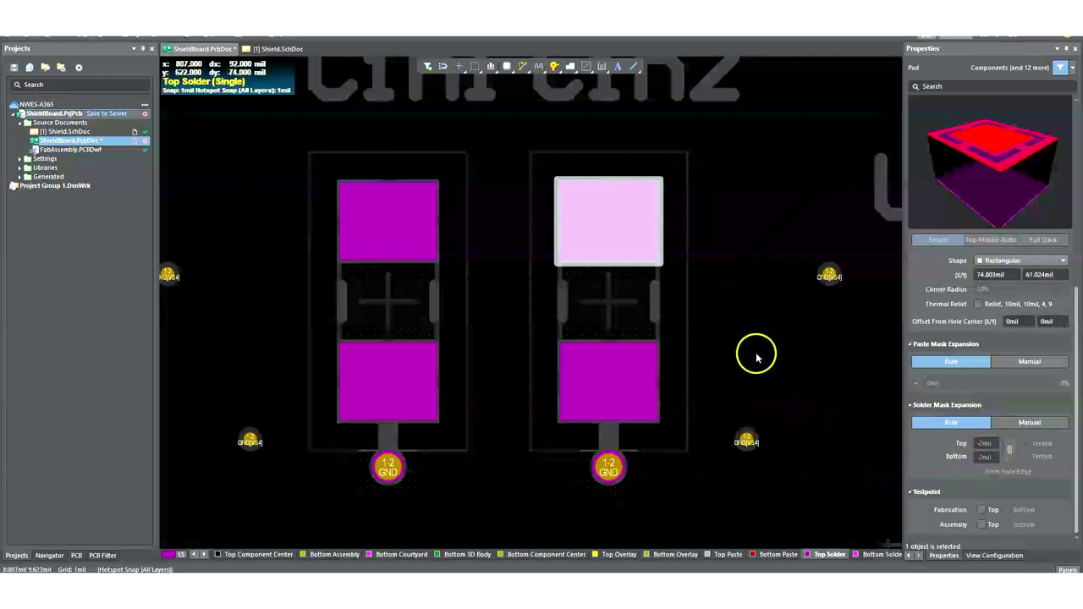
{"action": "left_click", "coordinate": [1014, 424]}
{"action": "left_click", "coordinate": [984, 442]}
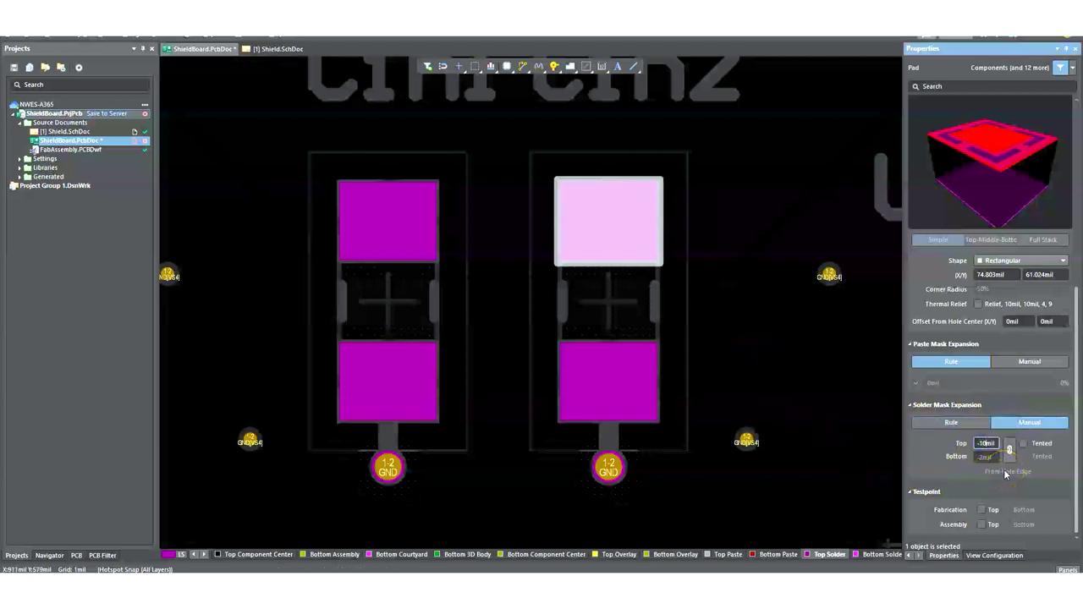
{"action": "left_click", "coordinate": [720, 244]}
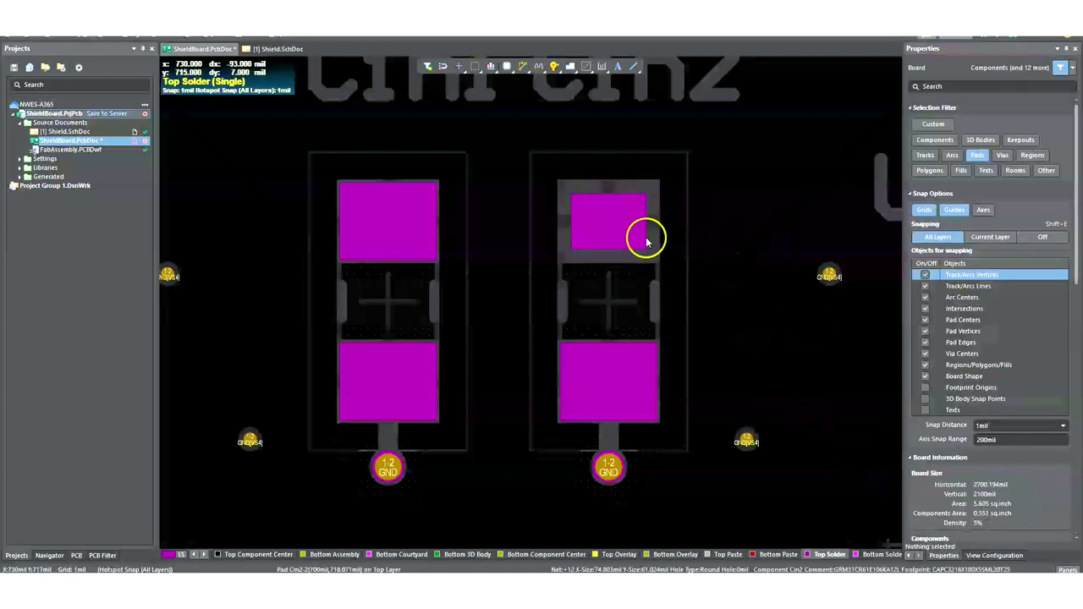
Inspect the enlarged opening against the GND pads, then undo the -10mil change
{"action": "scroll", "coordinate": [696, 272], "scroll_direction": "up", "scroll_amount": 3}
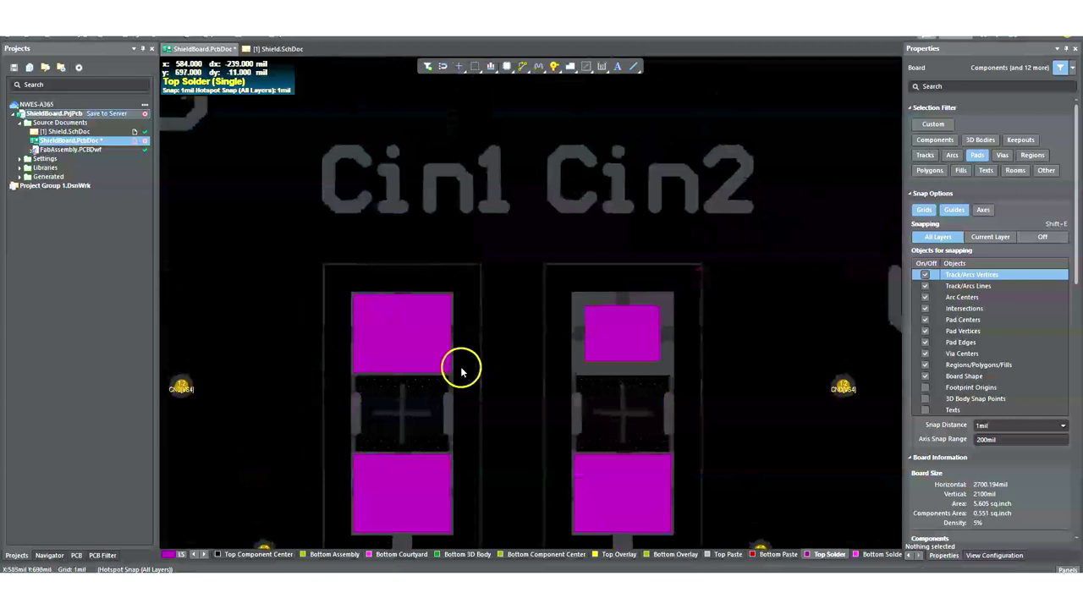
{"action": "right_click_drag", "start_coordinate": [491, 338], "coordinate": [578, 228]}
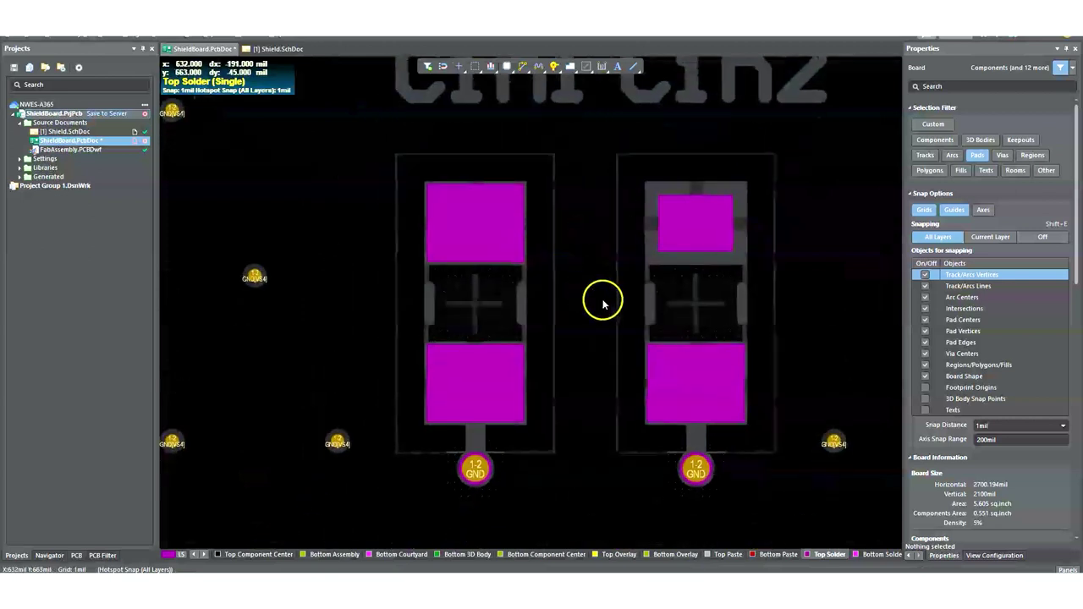
{"action": "right_click_drag", "start_coordinate": [593, 291], "coordinate": [551, 327]}
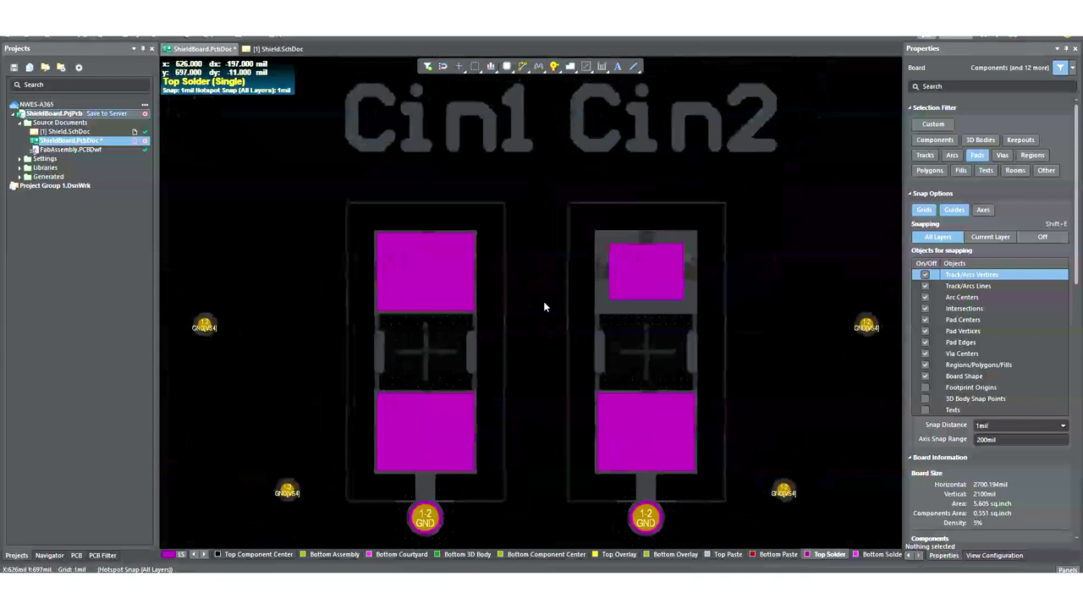
{"action": "mouse_move", "coordinate": [544, 305]}
{"action": "left_mouse_down"}
{"action": "mouse_move", "coordinate": [554, 285]}
{"action": "mouse_move", "coordinate": [567, 288]}
{"action": "mouse_move", "coordinate": [532, 319]}
{"action": "left_mouse_up"}
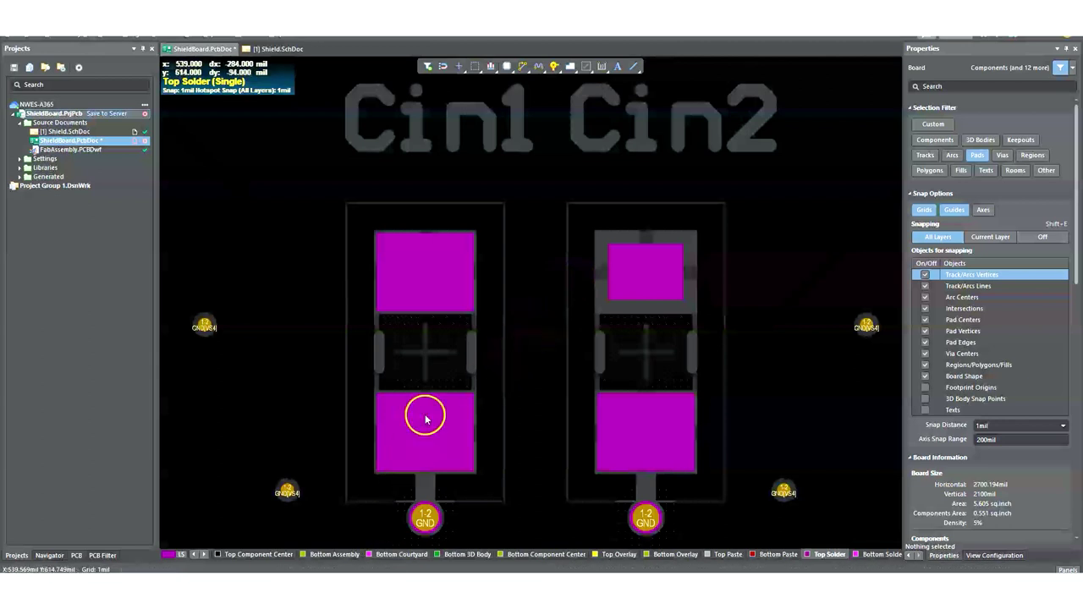
{"action": "key", "text": "ctrl+z"}
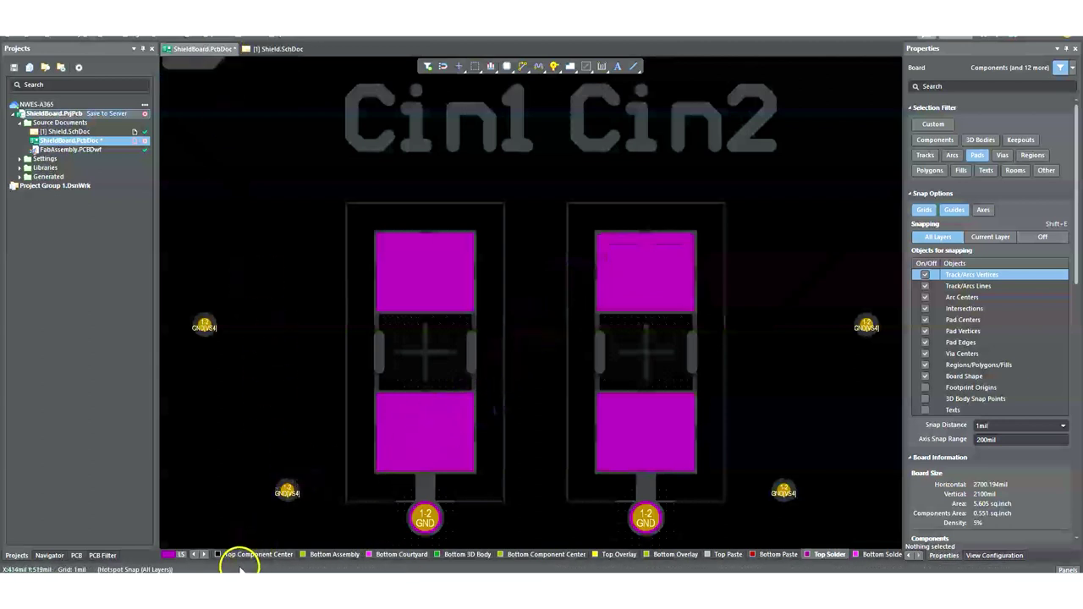
{"action": "left_click", "coordinate": [194, 554]}
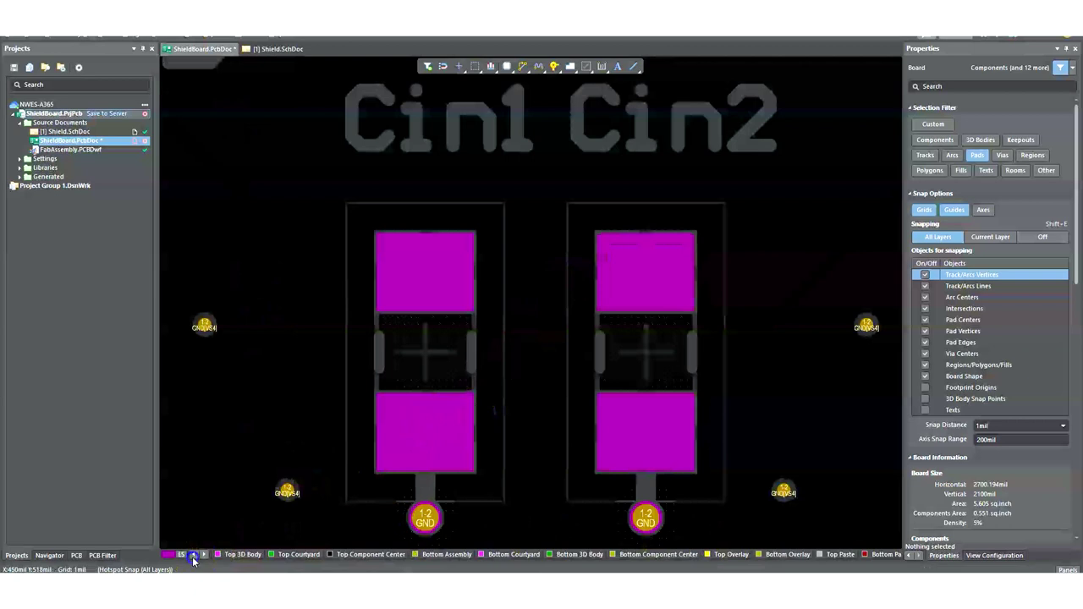
Make Top Layer active and check the 5mil Minimum Solder Mask Sliver rule
{"action": "left_click", "coordinate": [216, 556]}
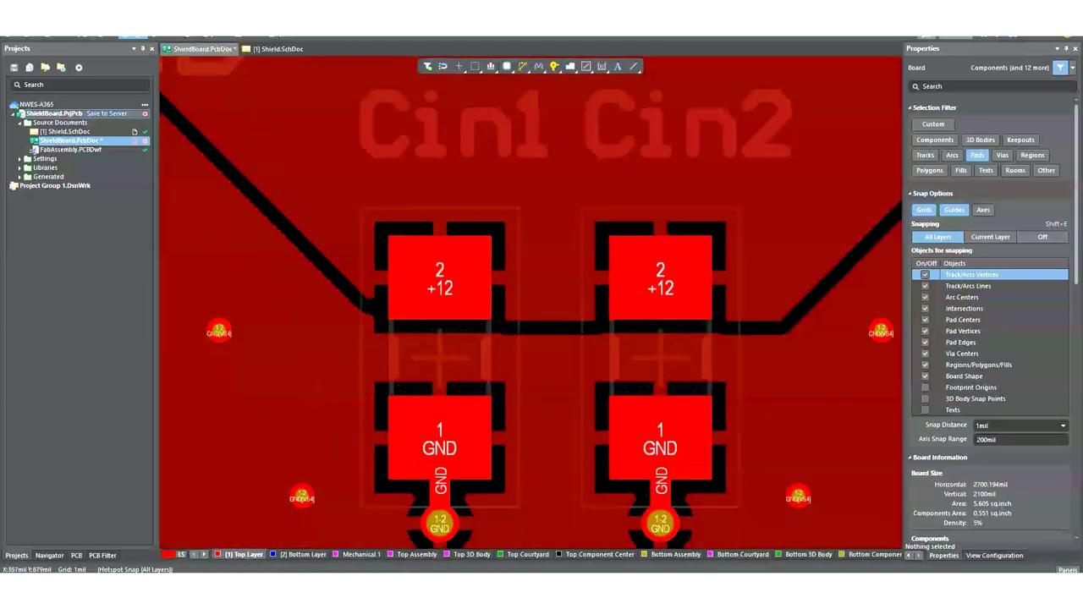
{"action": "left_click", "coordinate": [131, 36]}
{"action": "left_click", "coordinate": [193, 73]}
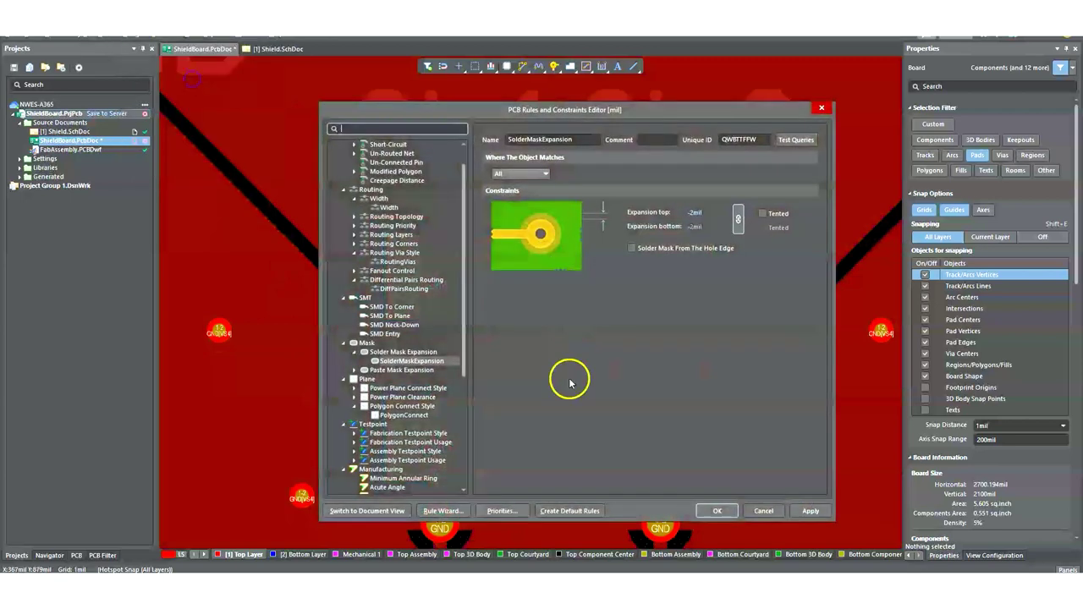
{"action": "scroll", "coordinate": [413, 448], "scroll_direction": "down", "scroll_amount": 7}
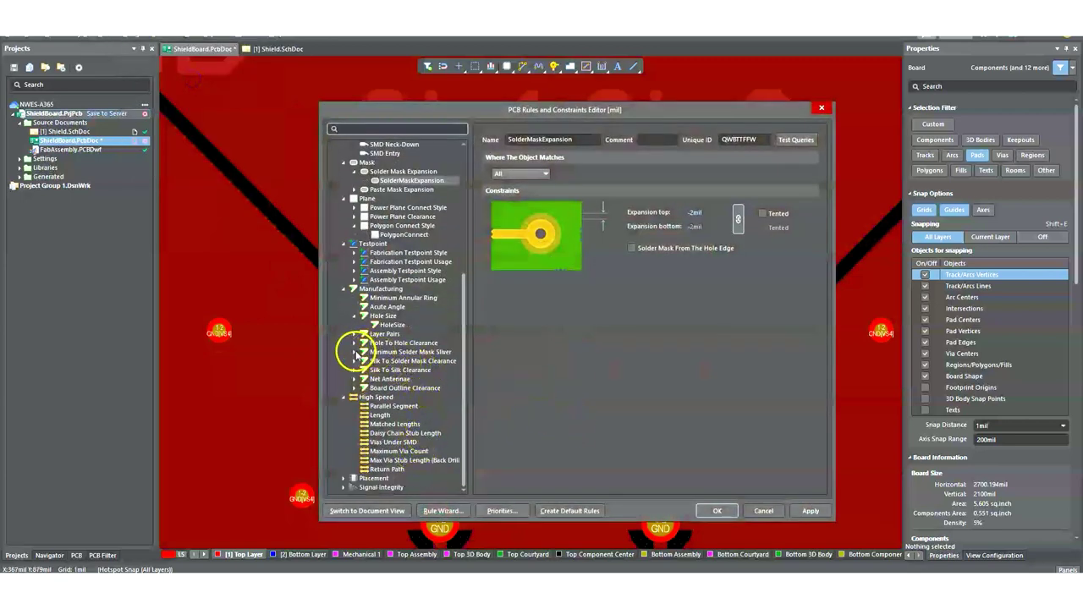
{"action": "left_click", "coordinate": [356, 353]}
{"action": "left_click", "coordinate": [399, 361]}
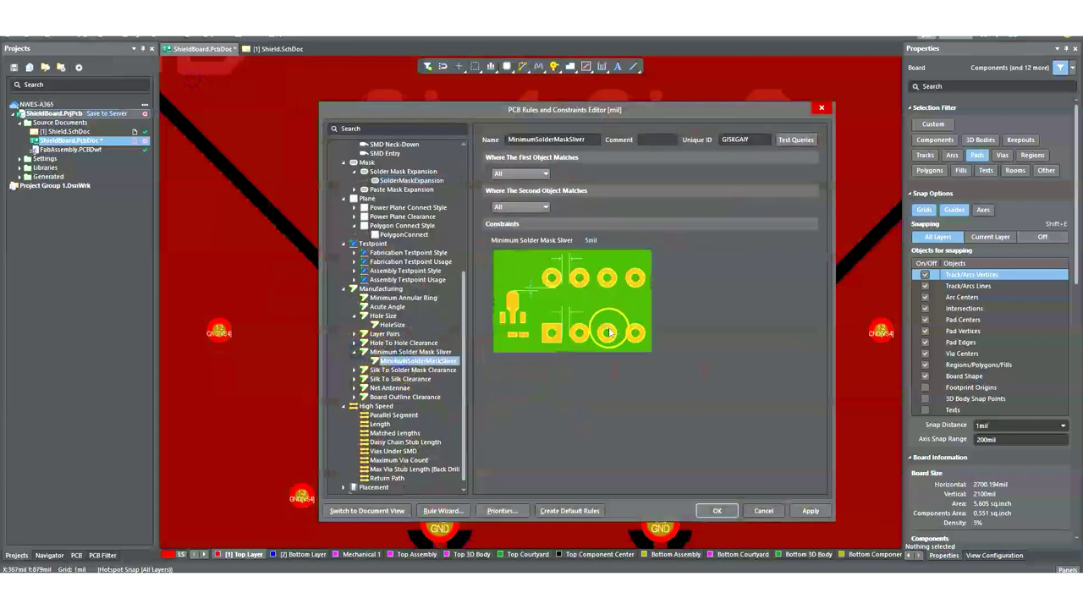
{"action": "left_click", "coordinate": [592, 239]}
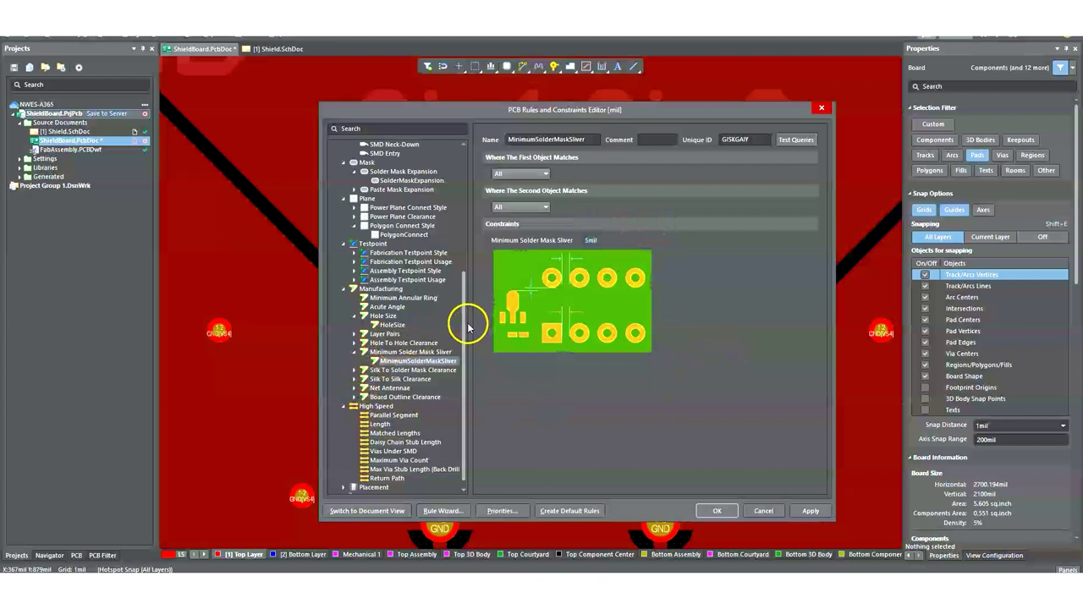
{"action": "left_click_drag", "start_coordinate": [463, 327], "coordinate": [460, 207]}
Change the SolderMaskExpansion rule to 1mil top and bottom and close the editor
{"action": "left_click", "coordinate": [428, 379]}
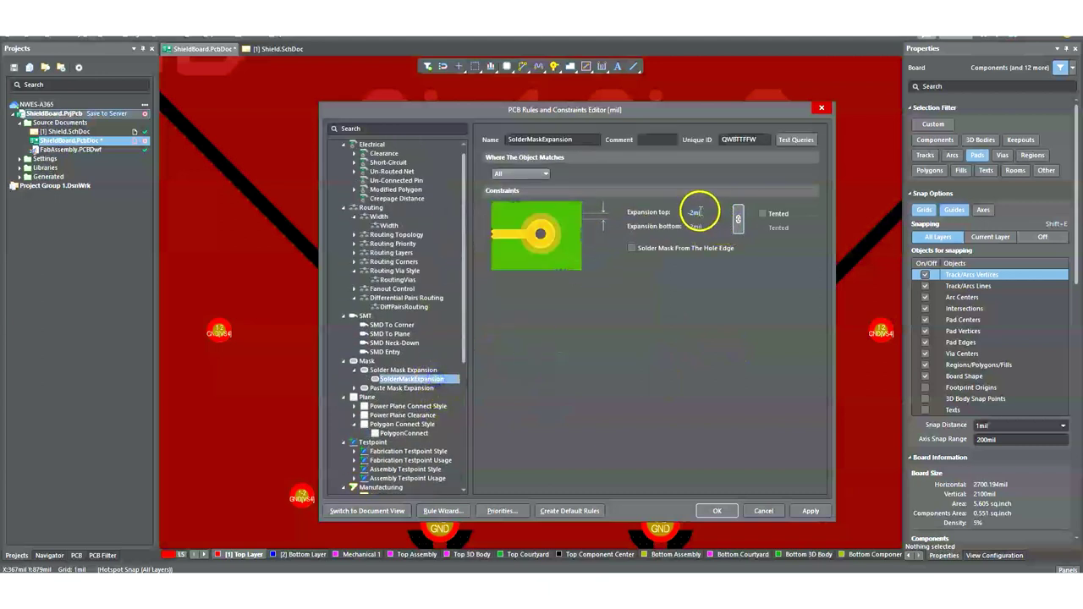
{"action": "left_click", "coordinate": [693, 212]}
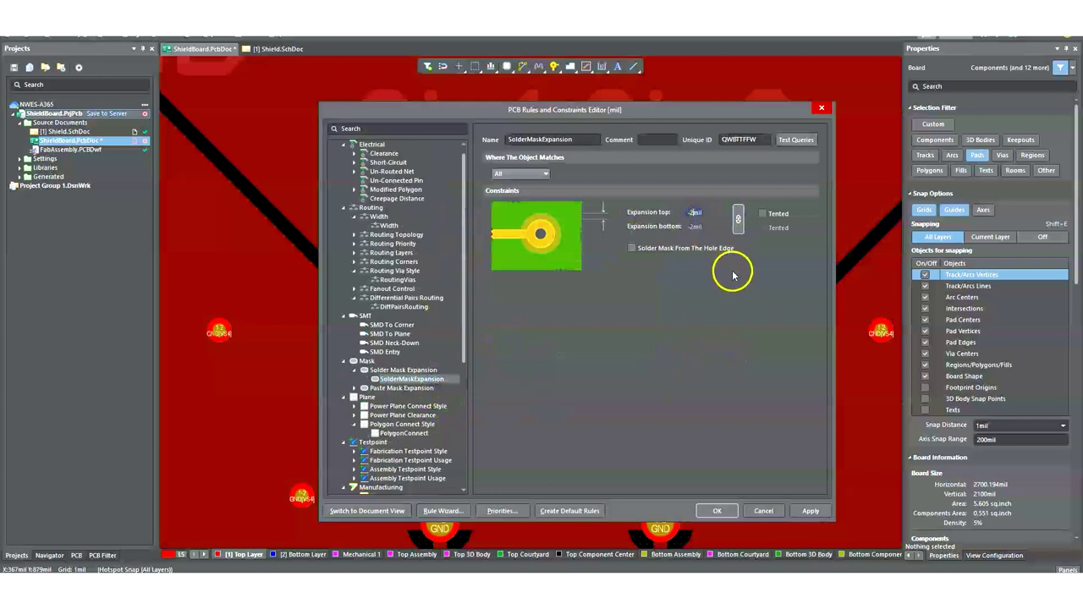
{"action": "key", "text": "BackSpace"}
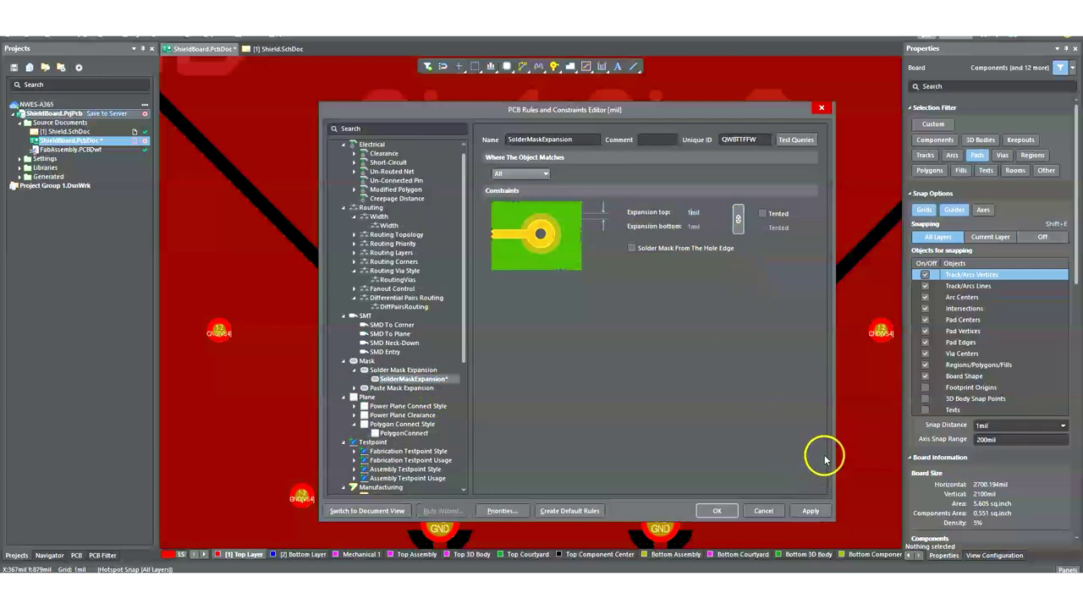
{"action": "left_click", "coordinate": [717, 510]}
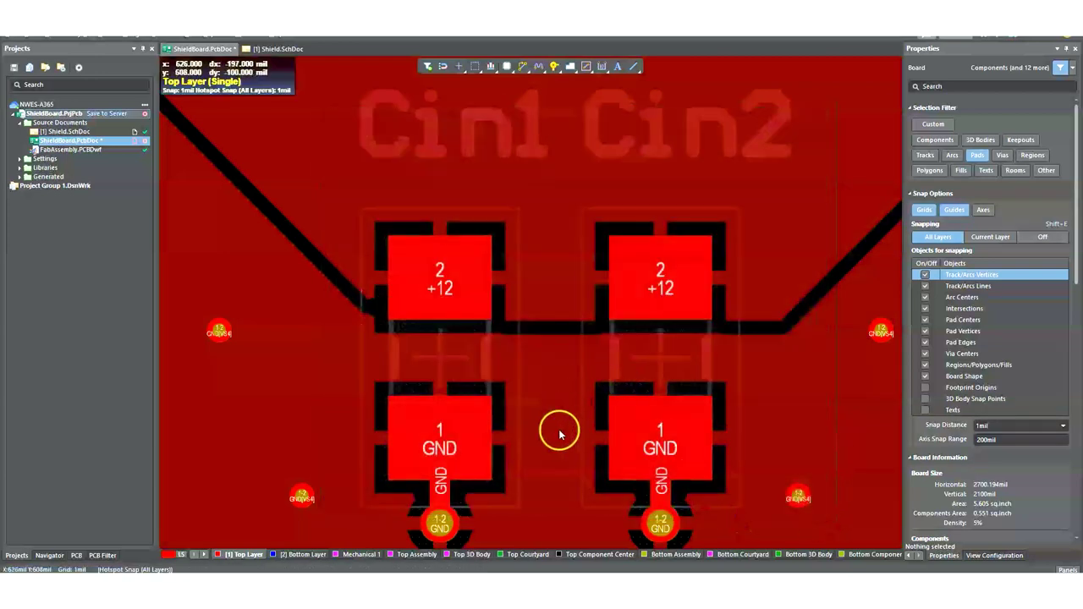
{"action": "right_click_drag", "start_coordinate": [559, 429], "coordinate": [523, 303]}
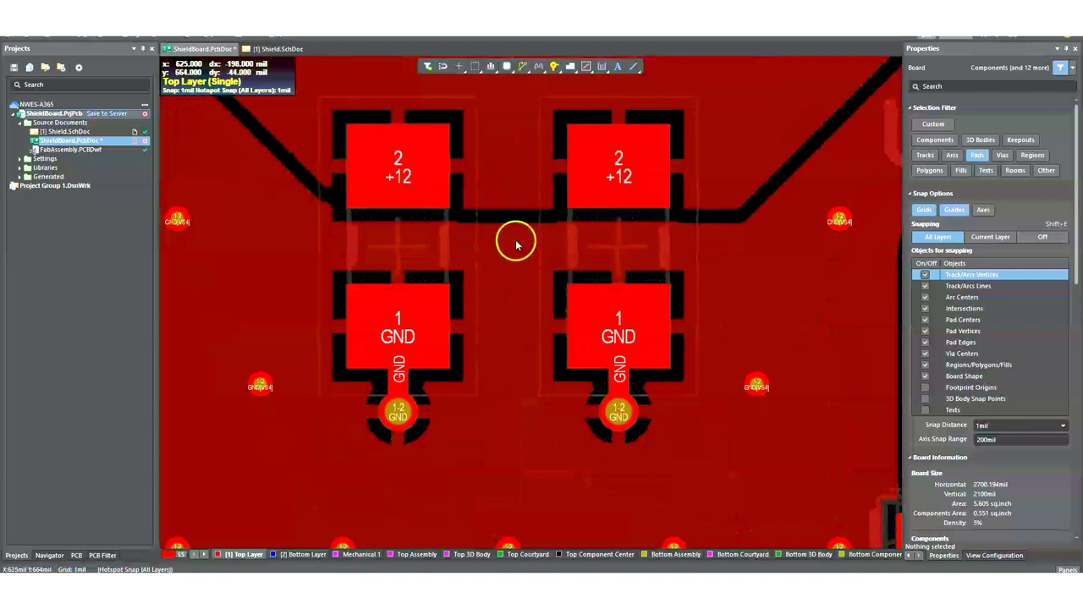
{"action": "right_click_drag", "start_coordinate": [516, 239], "coordinate": [546, 343]}
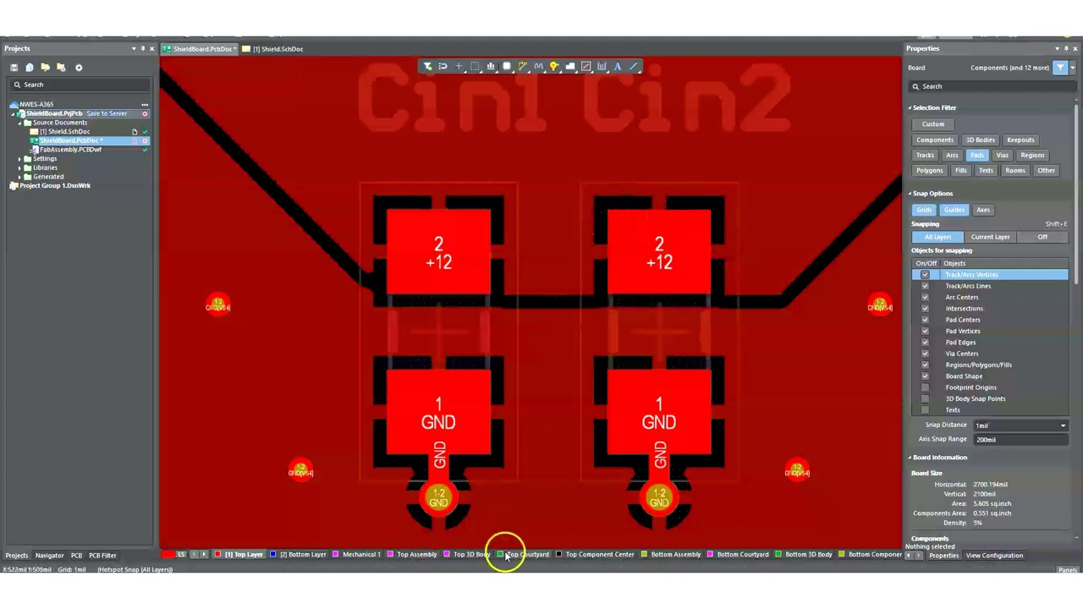
{"action": "right_click_drag", "start_coordinate": [752, 402], "coordinate": [645, 400]}
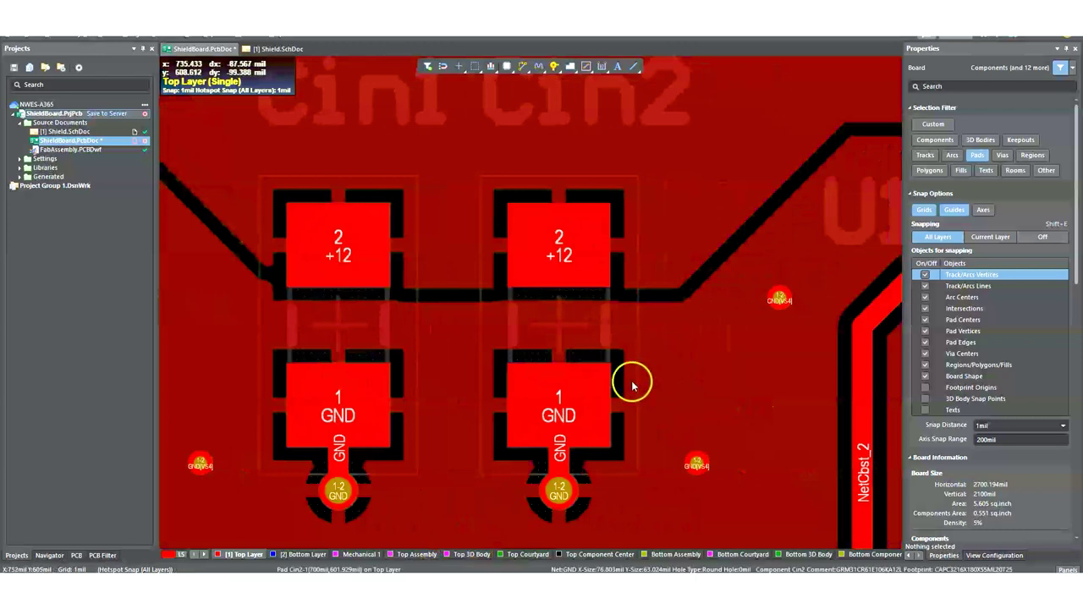